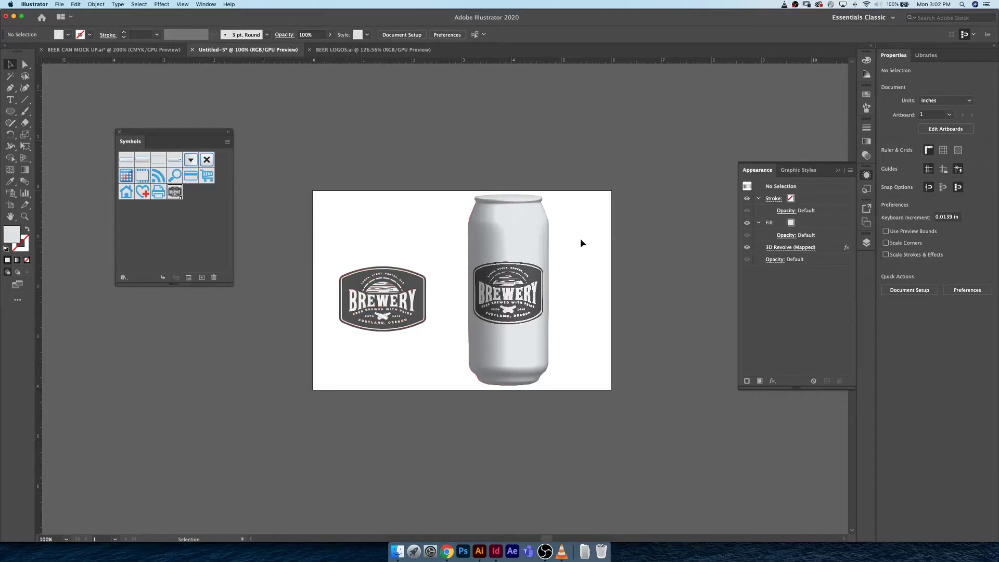
click(867, 176)
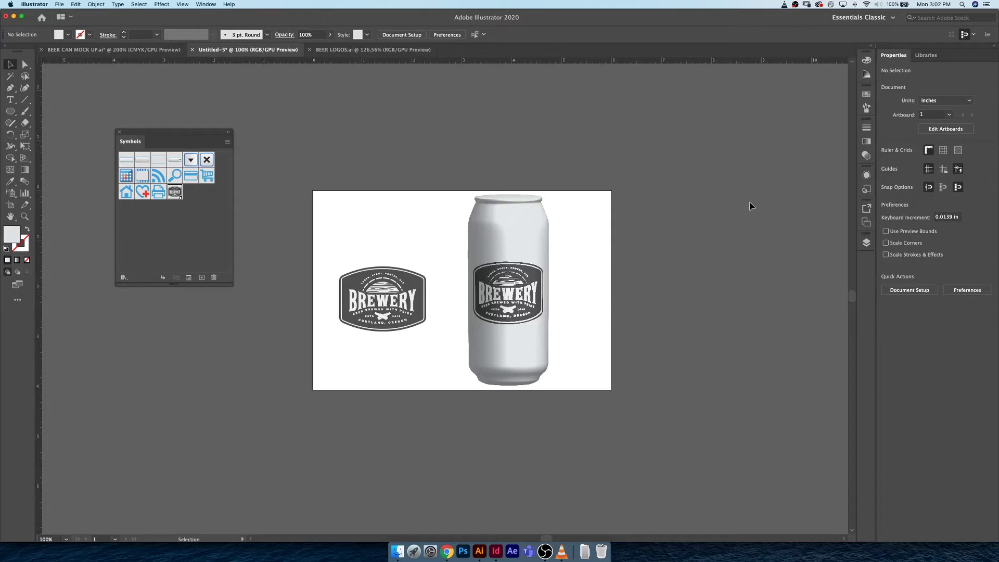
click(867, 175)
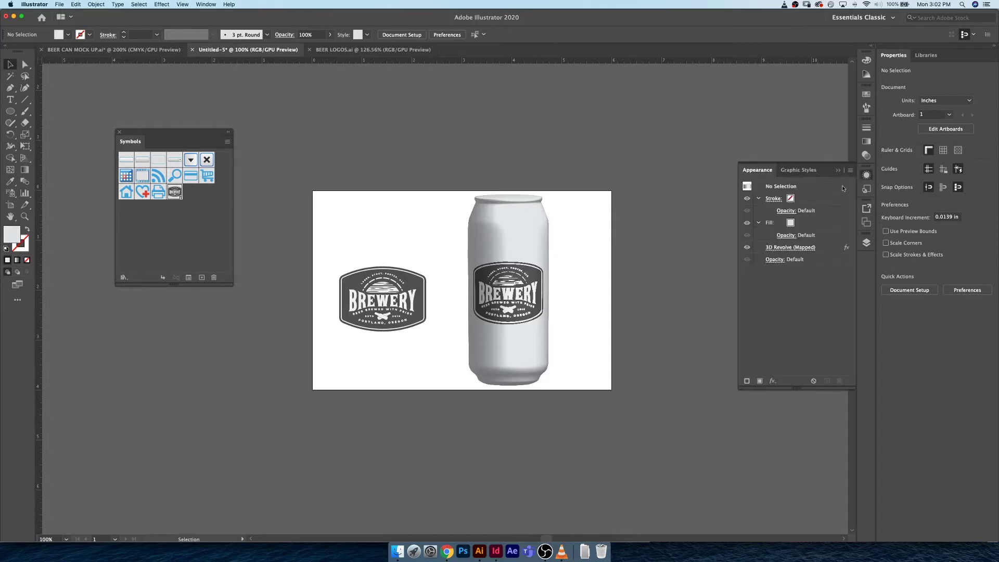
click(867, 175)
Step: Hide the BEER CAN BUILD layer and collapse its contents in the layer list
click(383, 327)
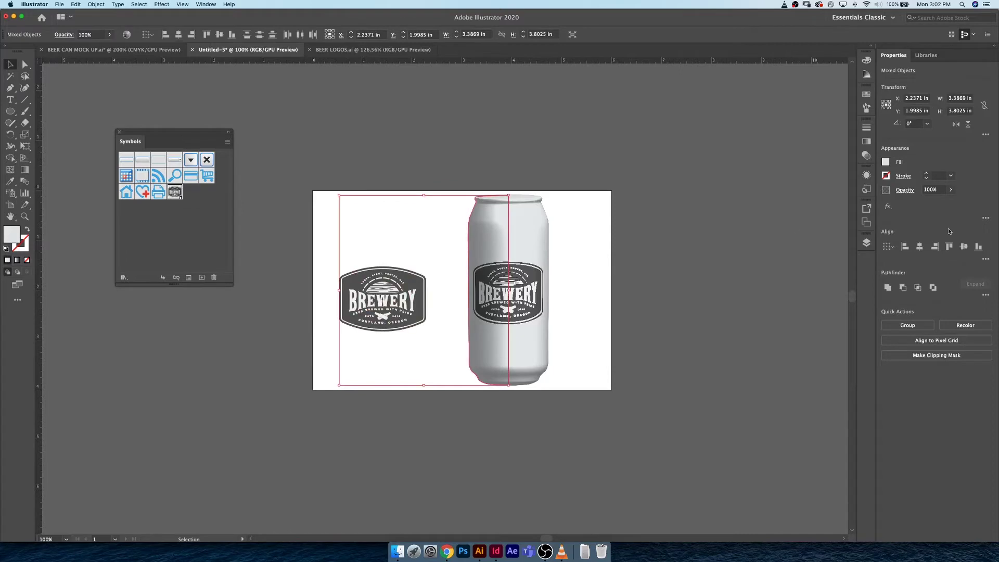
click(867, 243)
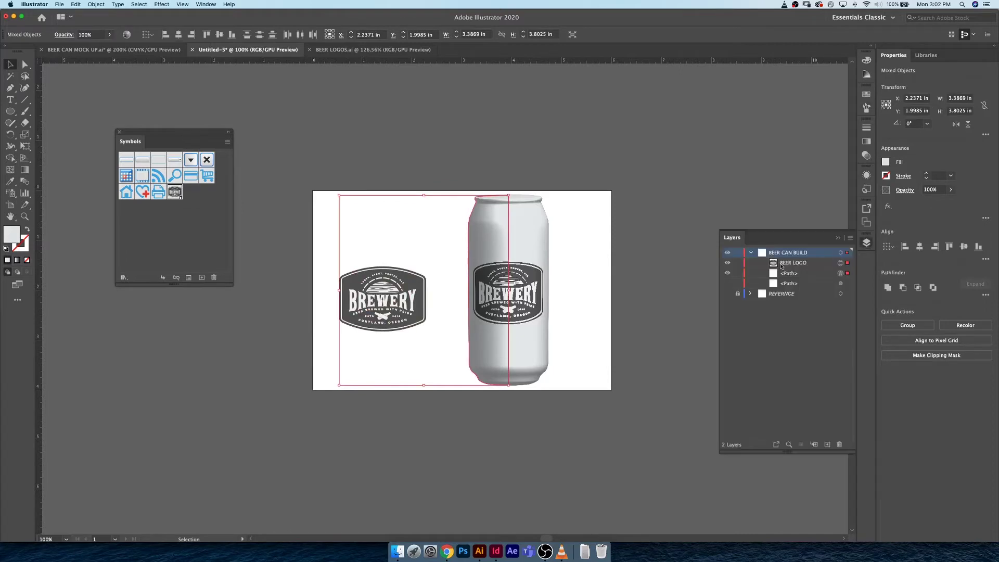
click(727, 253)
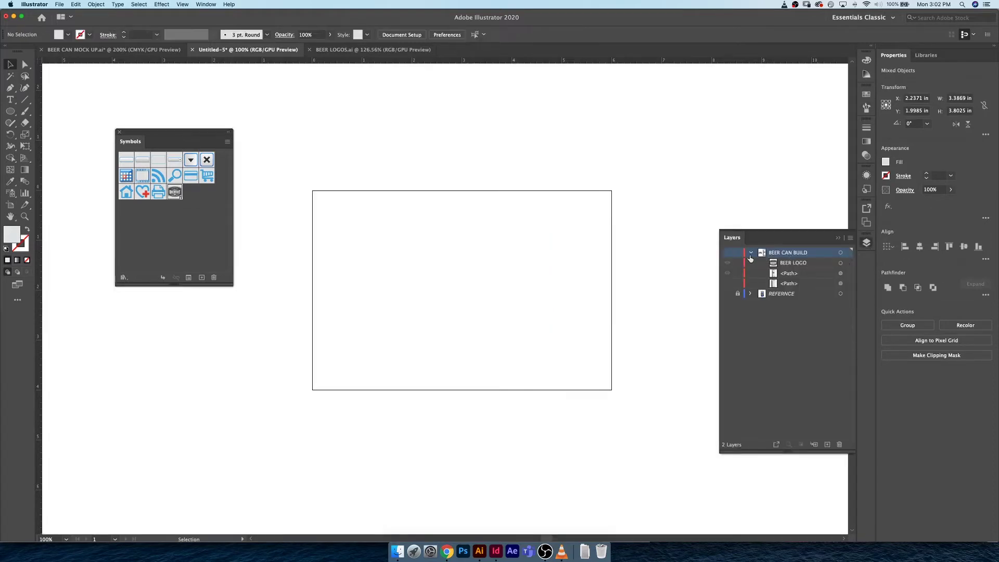
click(750, 253)
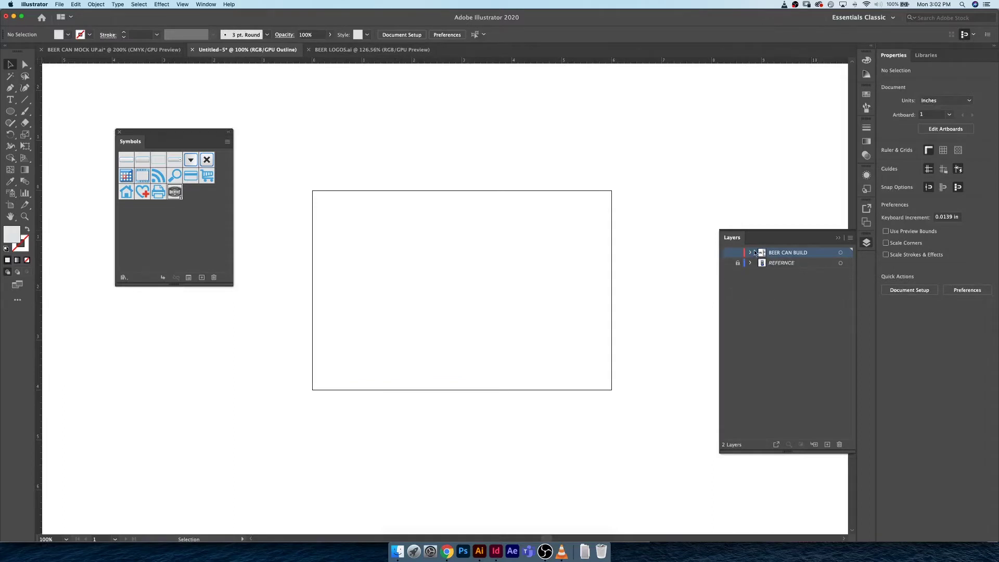
super+click(770, 254)
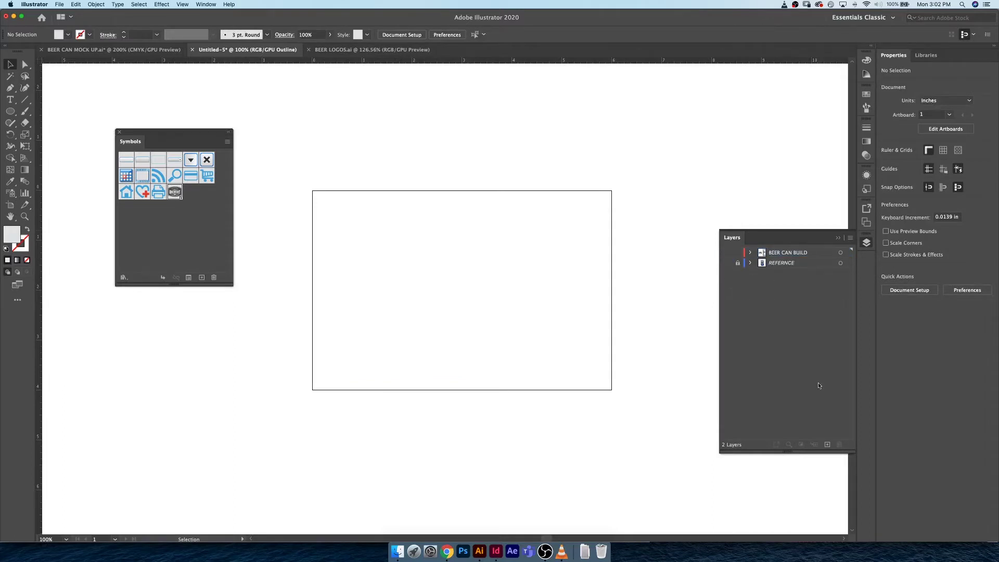
Step: Add a new layer above BEER CAN BUILD and name it BOTTLE CAP
click(828, 444)
key(super+y)
double_click(780, 254)
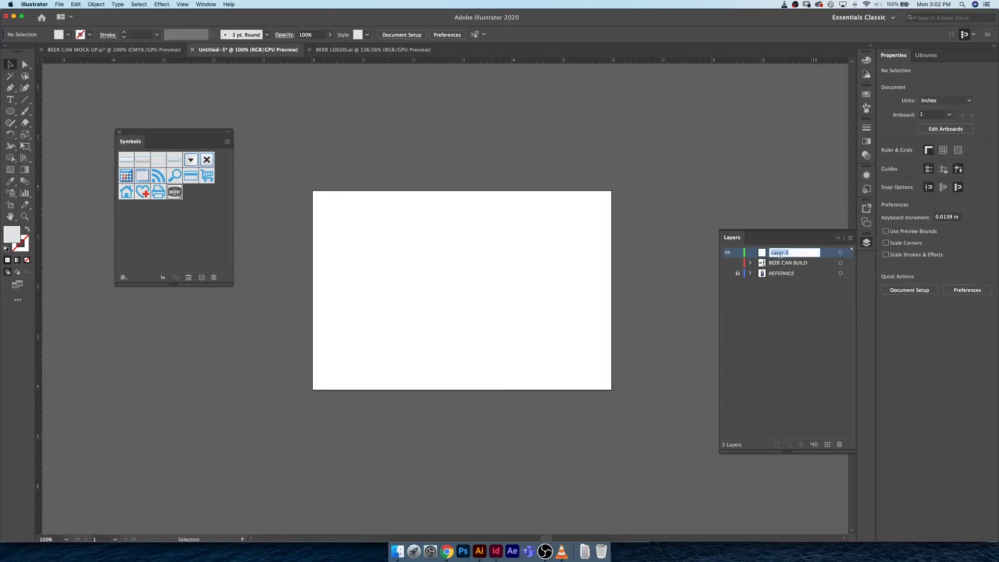
text(BOTTLE CAP)
key(Return)
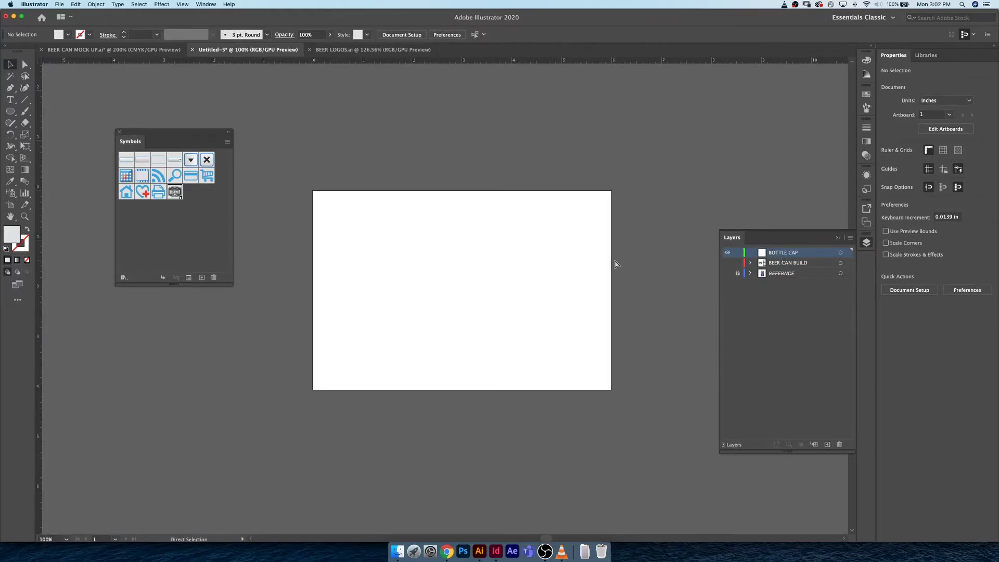
Step: Put away the Symbols and Layers panels to clear the workspace around the empty artboard
key(super+equal)
key(super+equal)
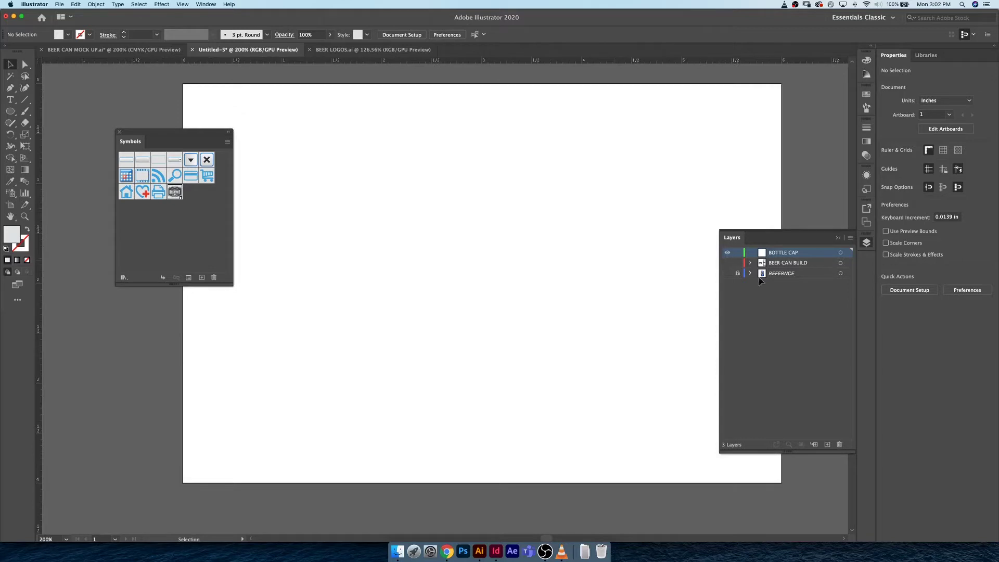
click(120, 131)
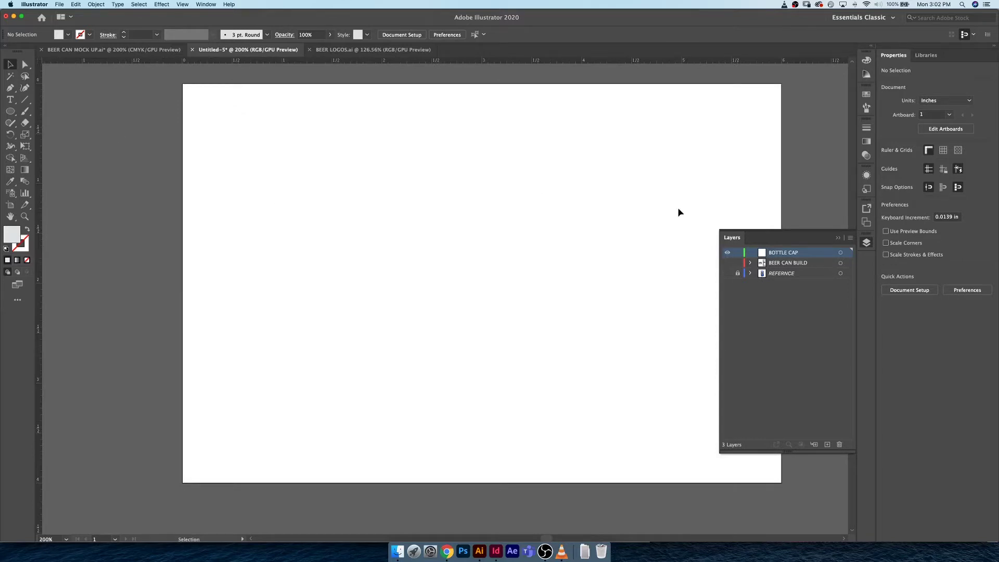
click(867, 243)
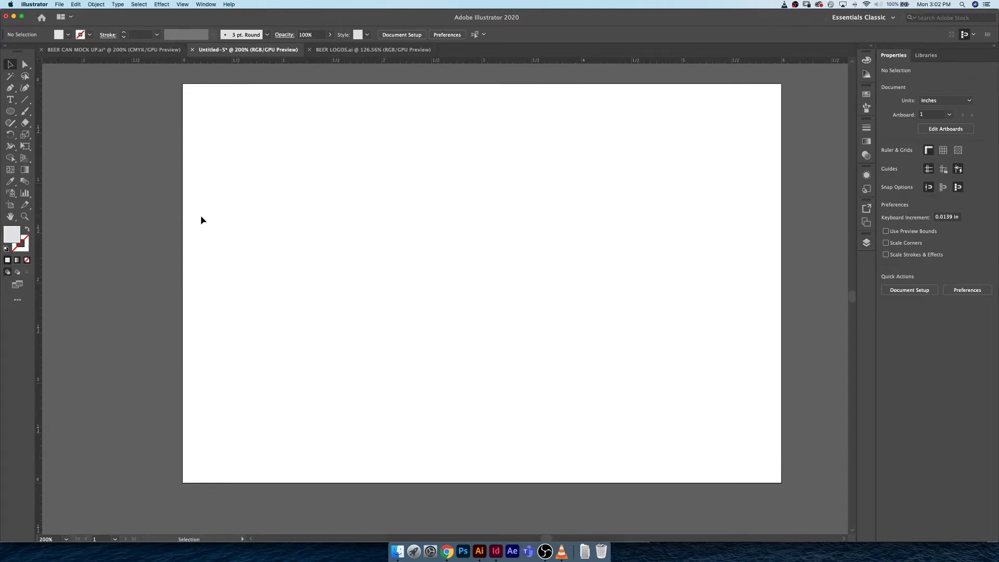
Step: Copy the bottle cap artwork from BEER CAN MOCK UP.ai into the Untitled-5 document as a reference
click(114, 49)
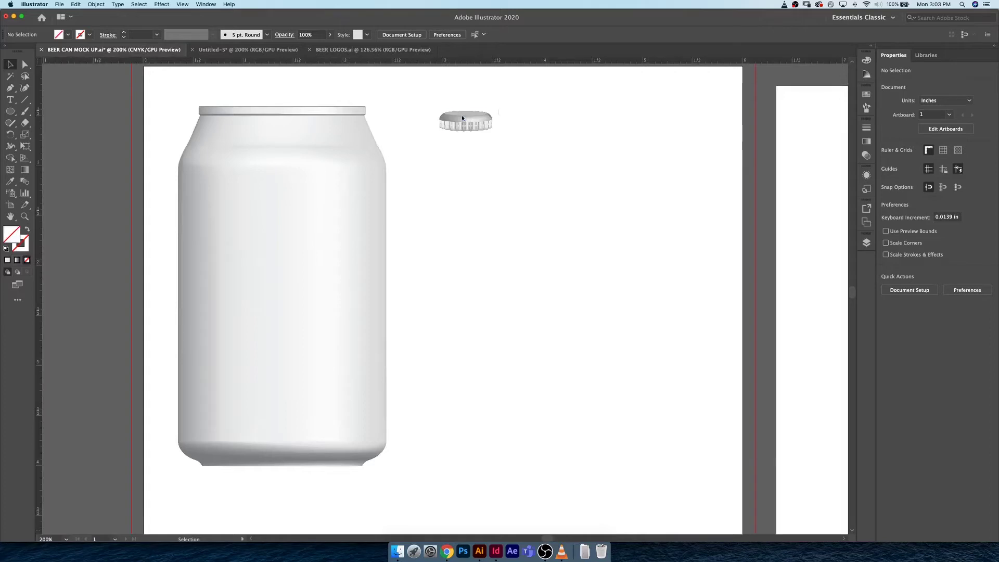
click(473, 125)
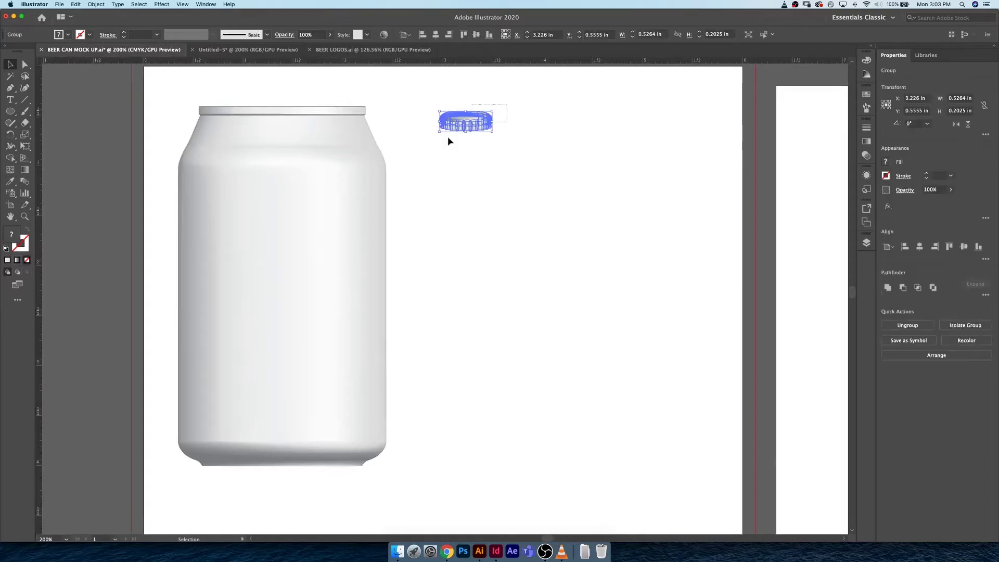
key(a)
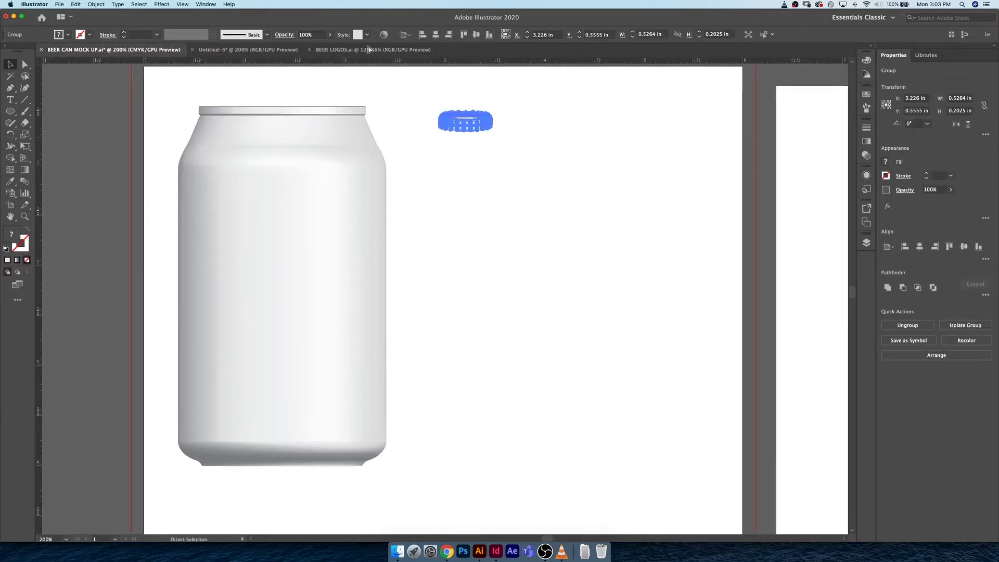
click(251, 52)
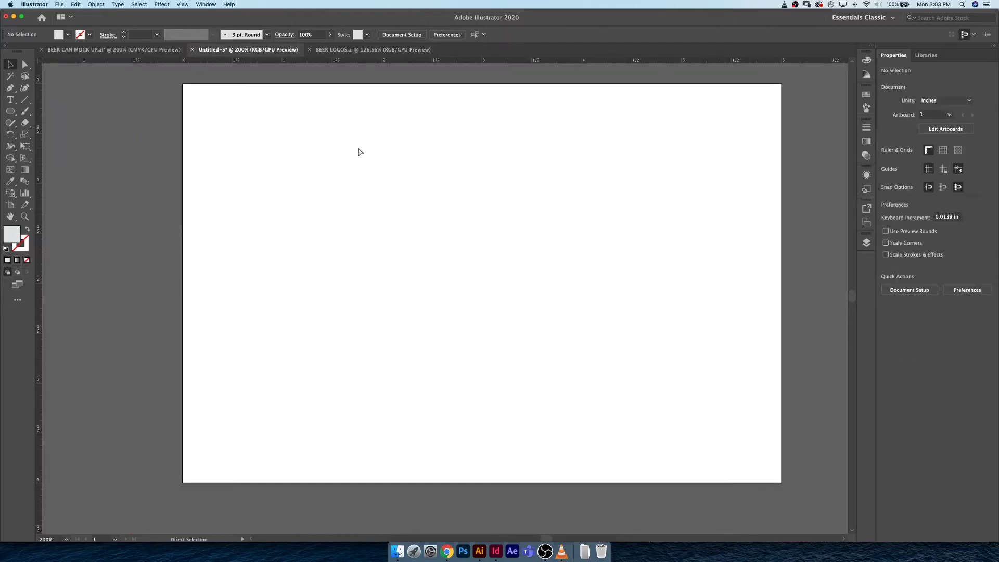
key(super+v)
key(v)
click(531, 238)
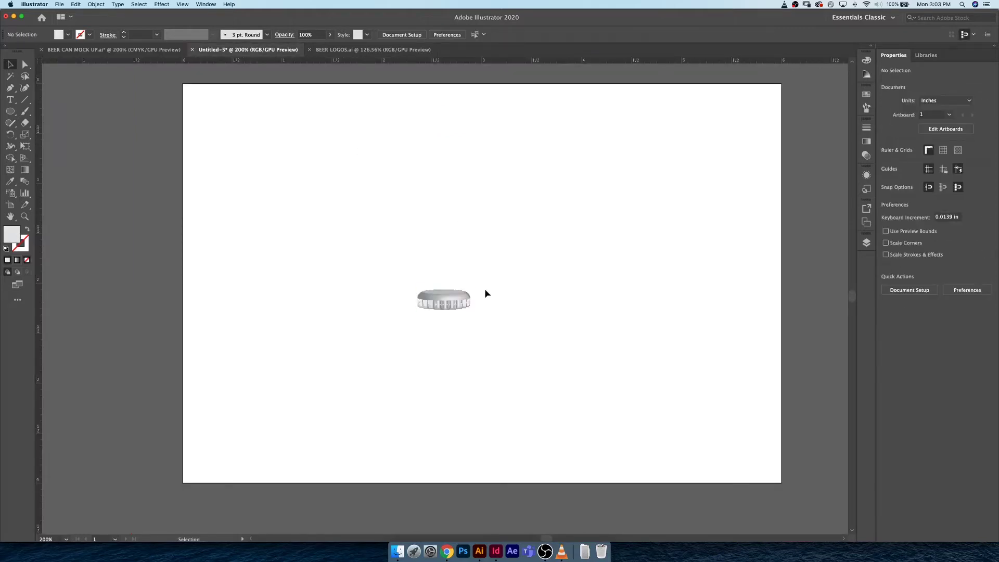
Step: Examine the pasted bottle cap's shading and crimped lower edge up close
scroll(486, 290, up, 10)
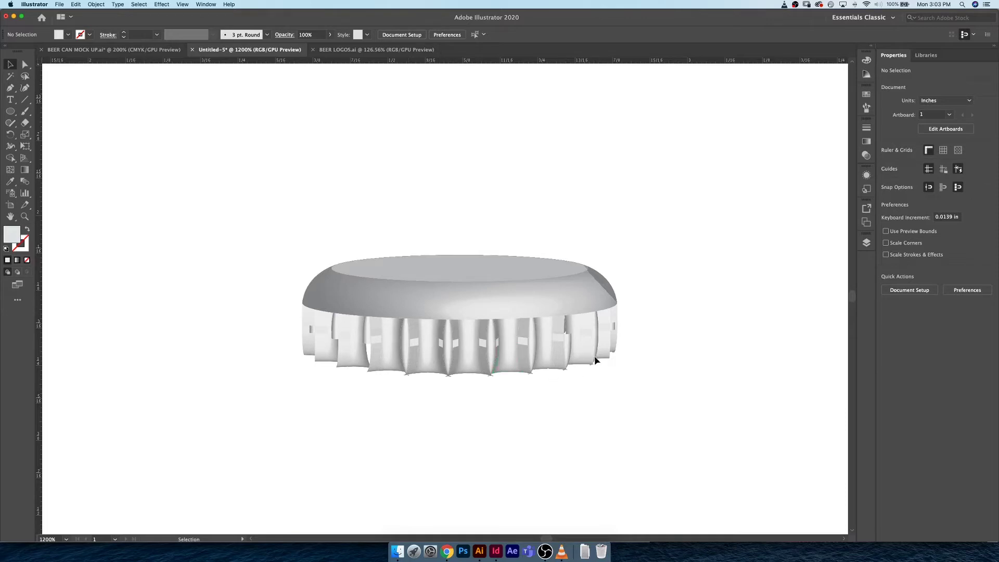
key(super+minus)
key(super+minus)
key(super+minus)
key(super+minus)
key(super+minus)
key(super+minus)
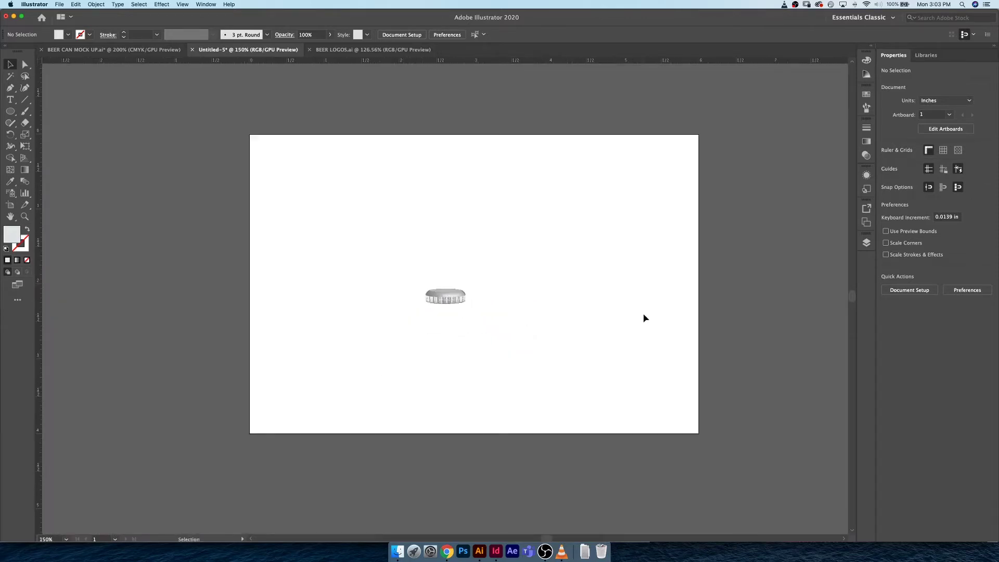
Step: Move the reference bottle cap off the artboard onto the empty canvas beside its left edge
click(452, 293)
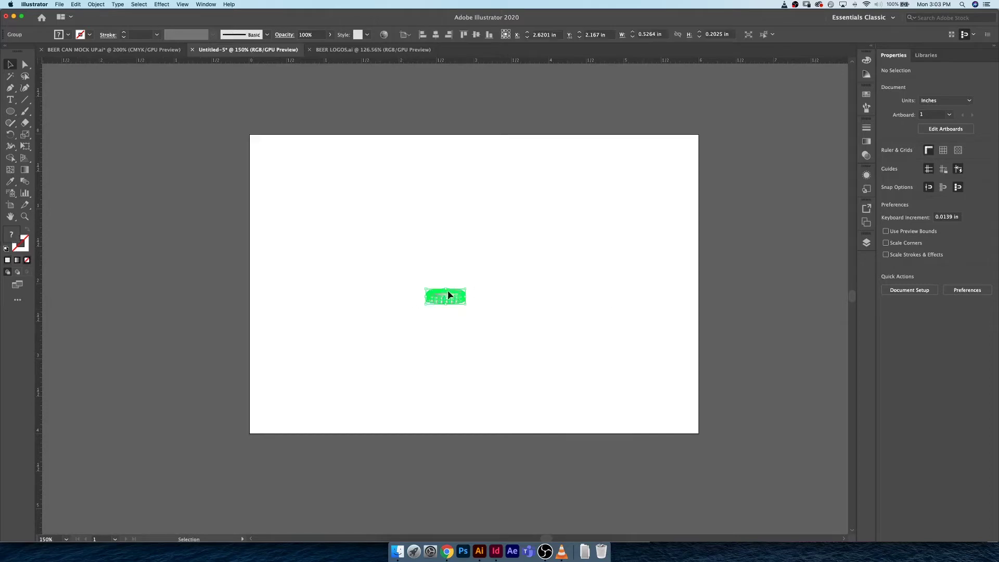
drag(252, 294, 364, 287)
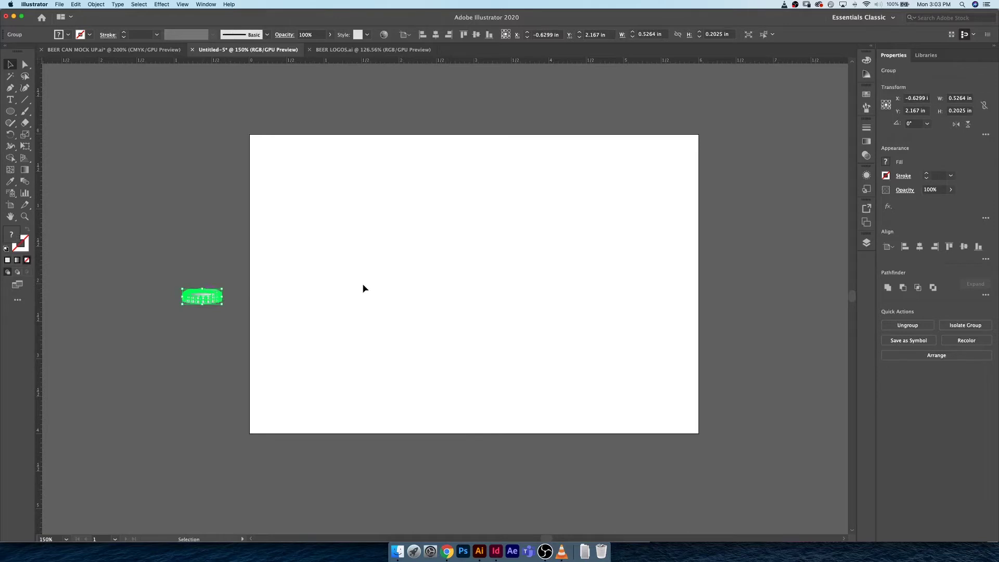
click(364, 287)
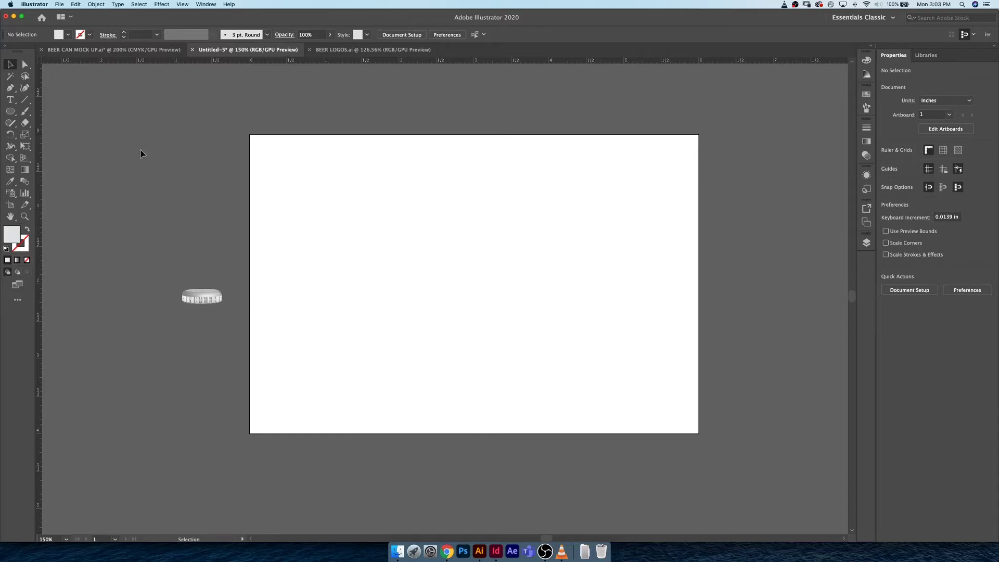
Step: Create a 25-point star with radii of 0.874 in and 0.437 in, centred horizontally in the artboard's upper half
click(12, 112)
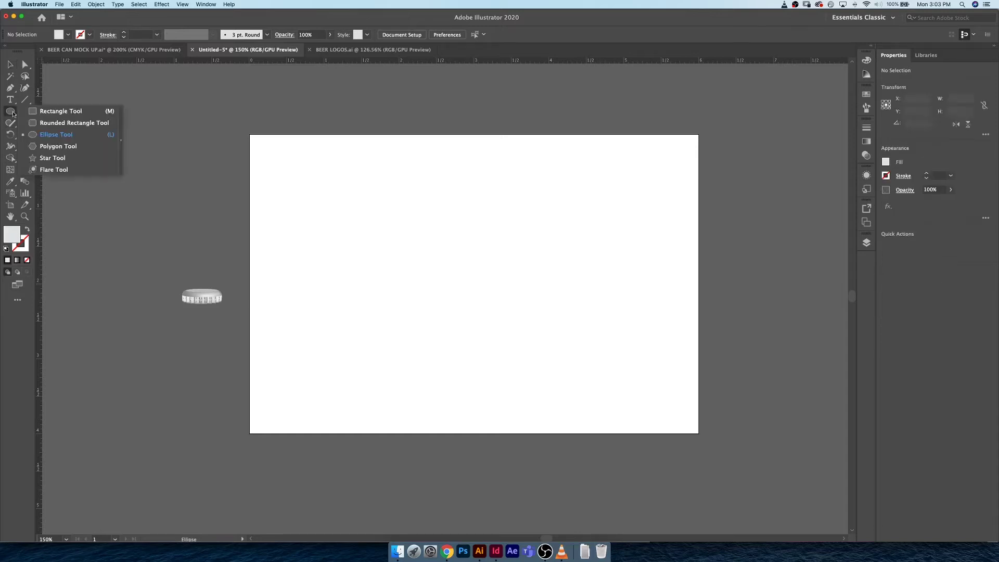
click(58, 146)
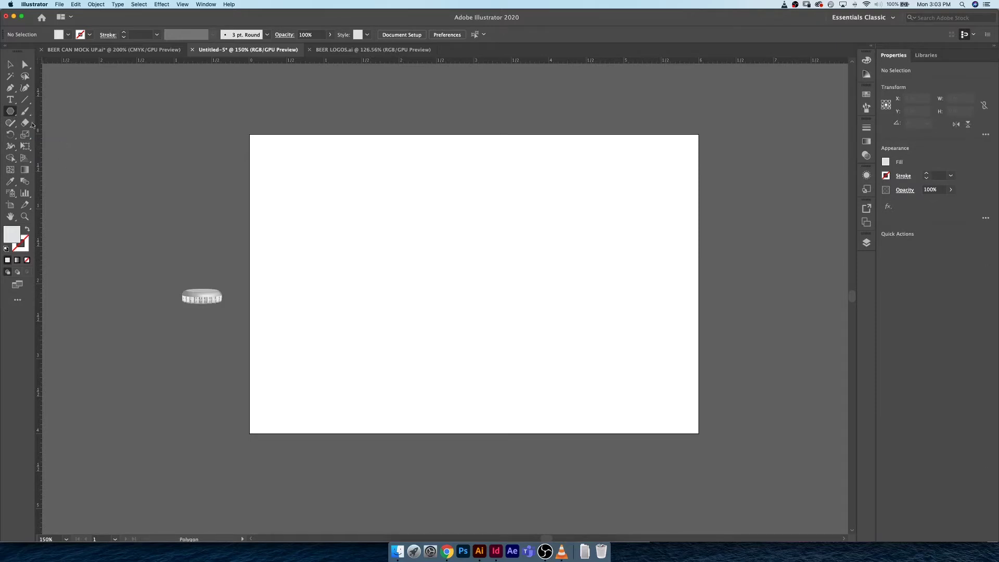
click(11, 111)
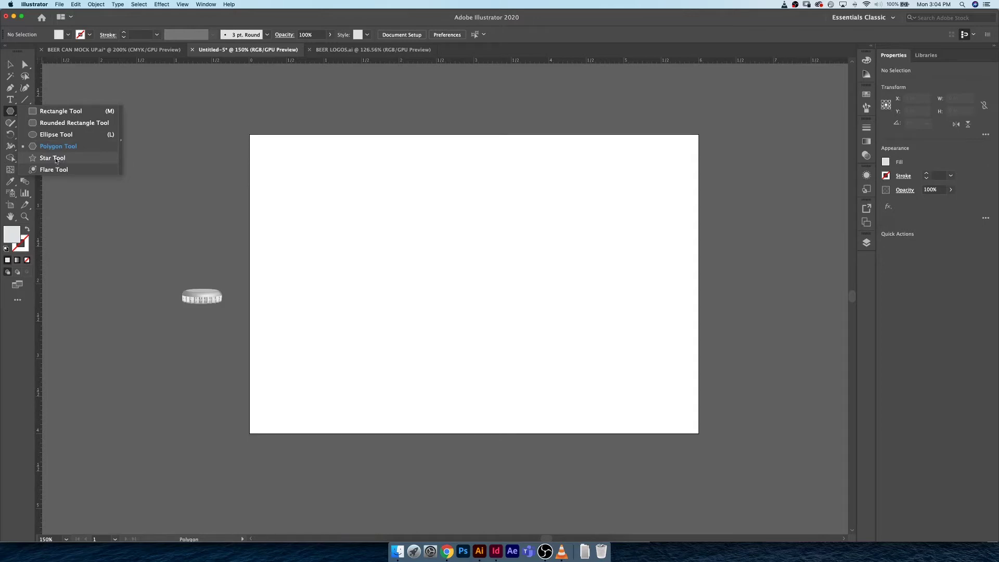
click(55, 158)
drag(305, 163, 353, 207)
key(super+z)
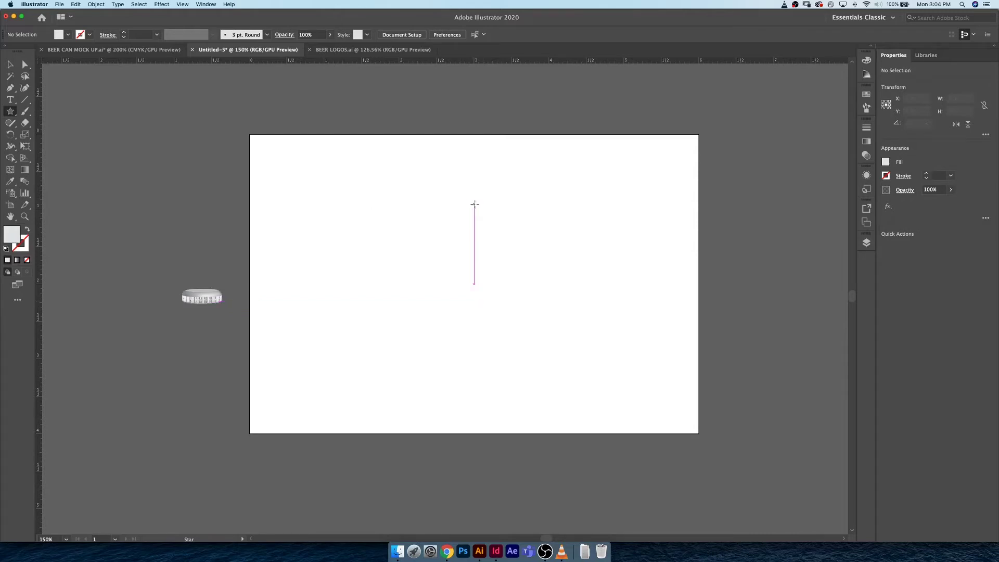
click(474, 204)
drag(488, 227, 550, 203)
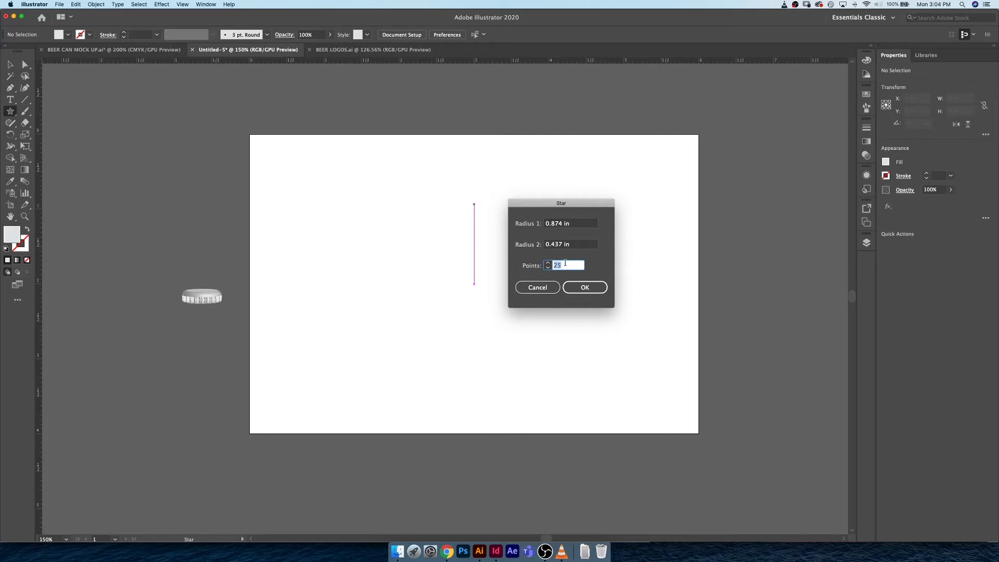
click(578, 287)
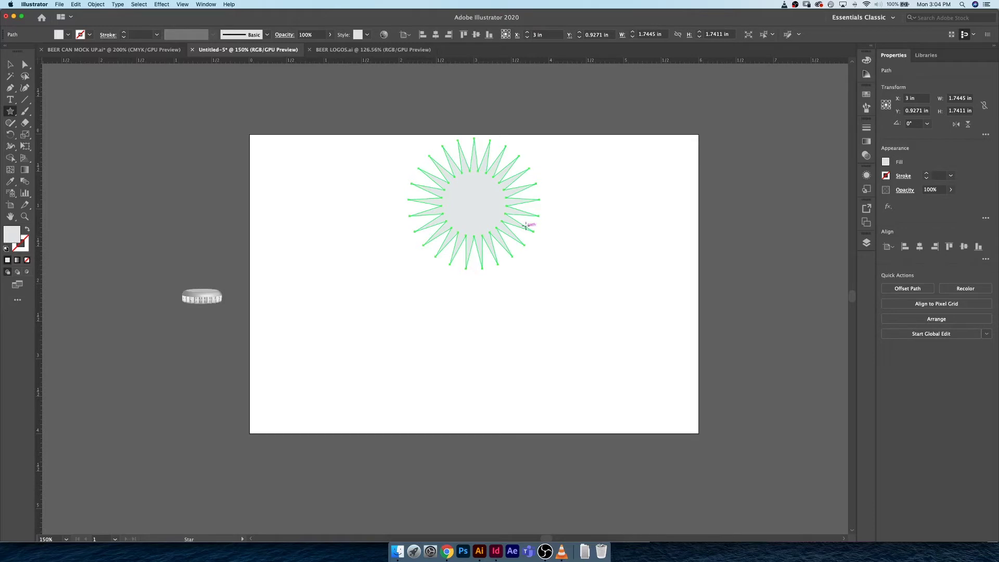
Step: Move the star straight down toward the artboard's middle, to a Y position of about 1.64 in
key(v)
drag(488, 255, 489, 308)
key(shift+super+b)
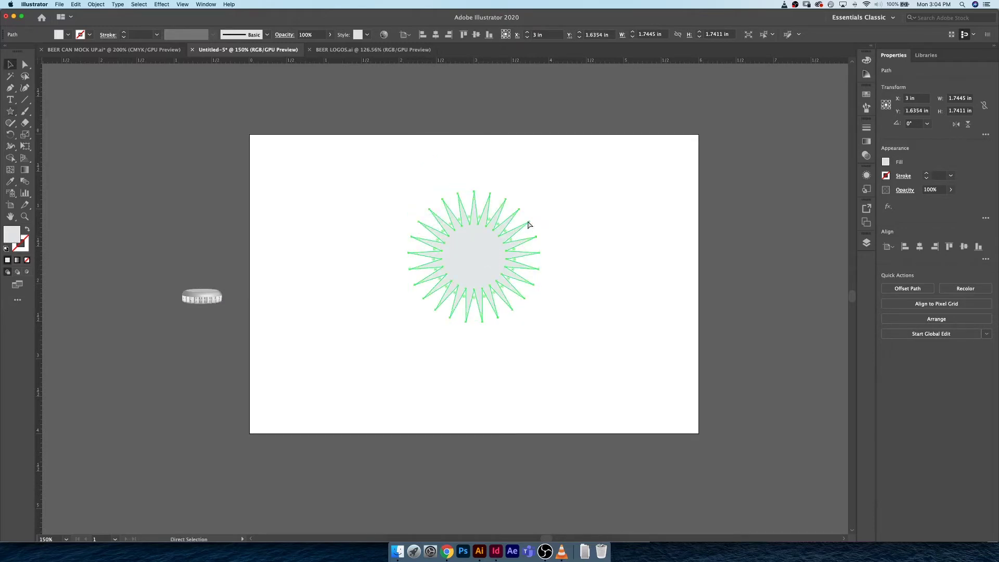
key(super+equal)
key(super+equal)
key(shift+super+b)
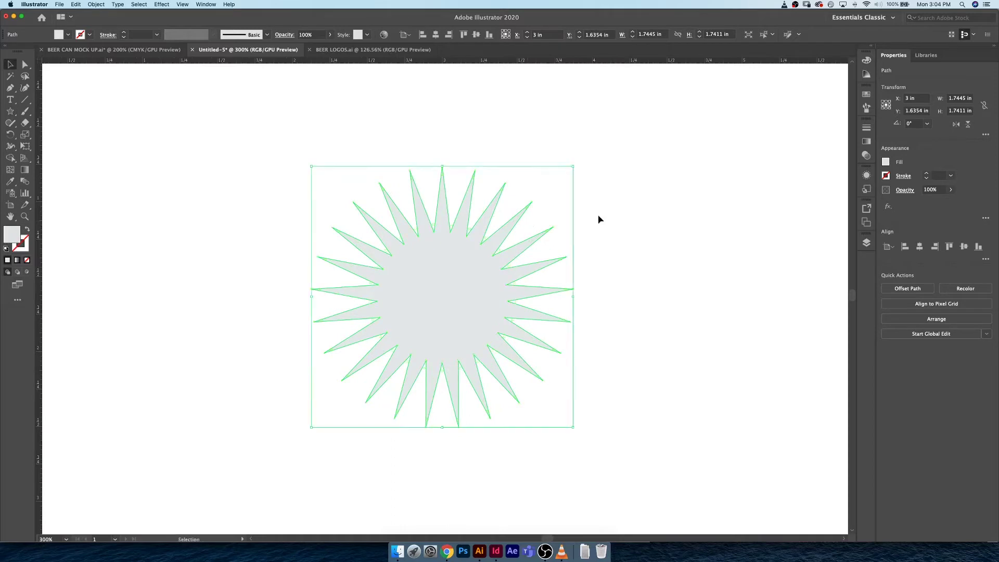
Step: Change the BOTTLE CAP layer's highlight color to red in its layer options
click(867, 242)
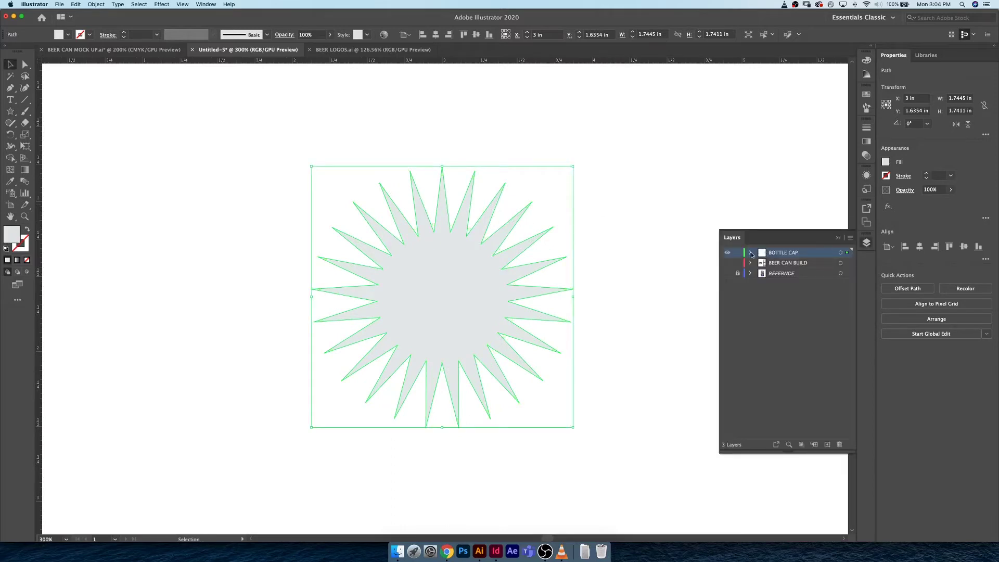
double_click(821, 256)
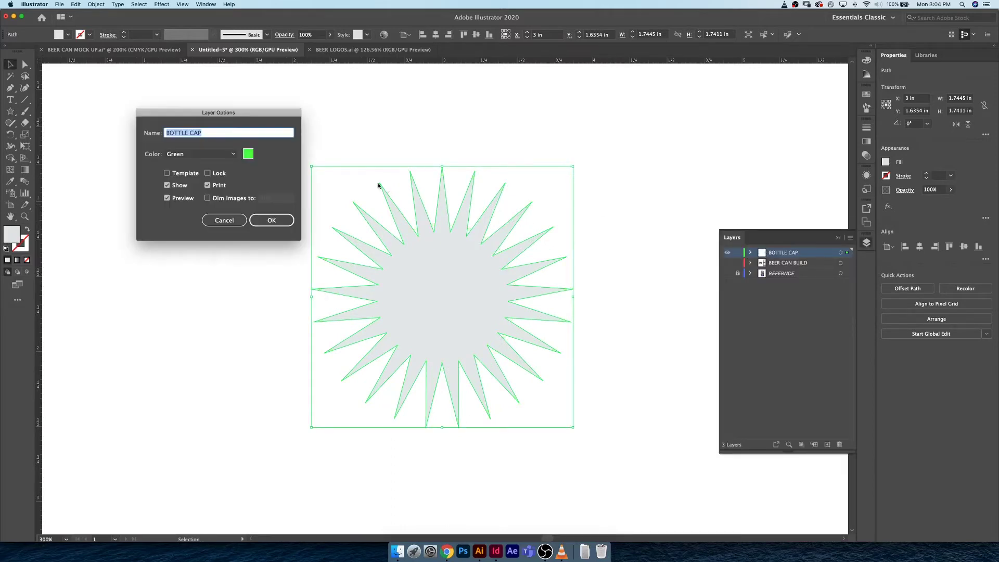
click(247, 154)
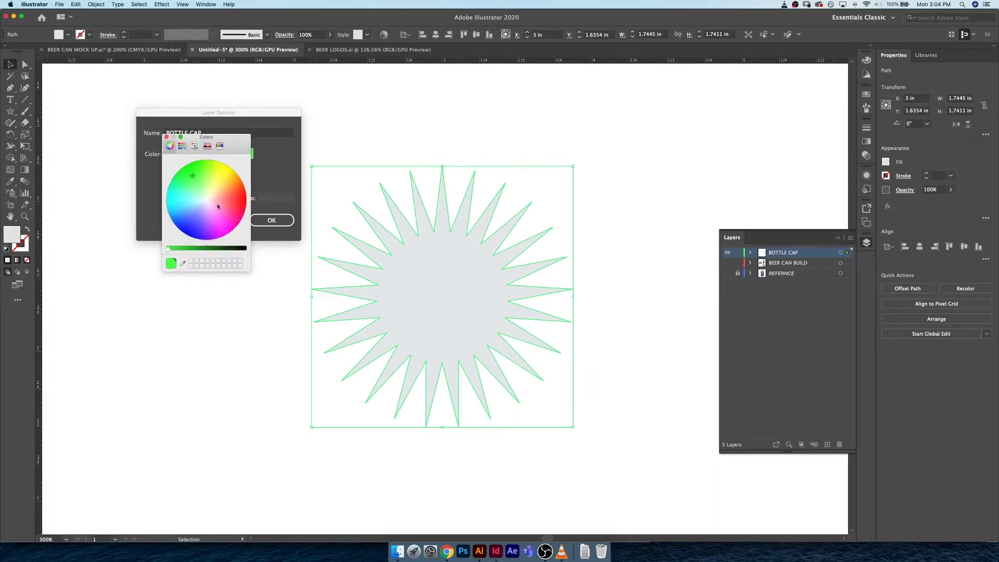
drag(217, 207, 238, 201)
click(166, 137)
key(Return)
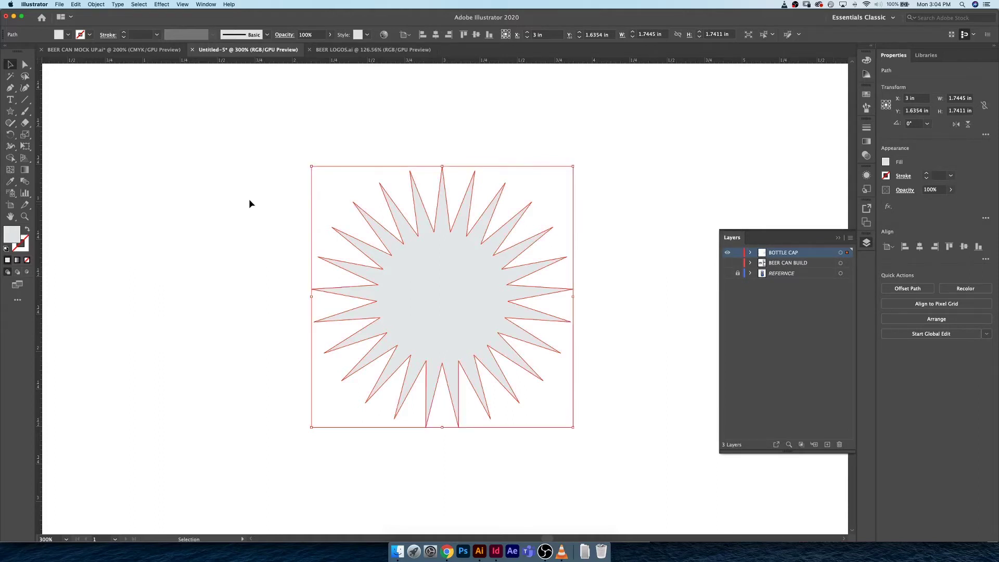
Step: Round all the star's points and inner corners to a radius of about 0.03 in, forming a scalloped cap outline
click(325, 255)
click(415, 228)
key(a)
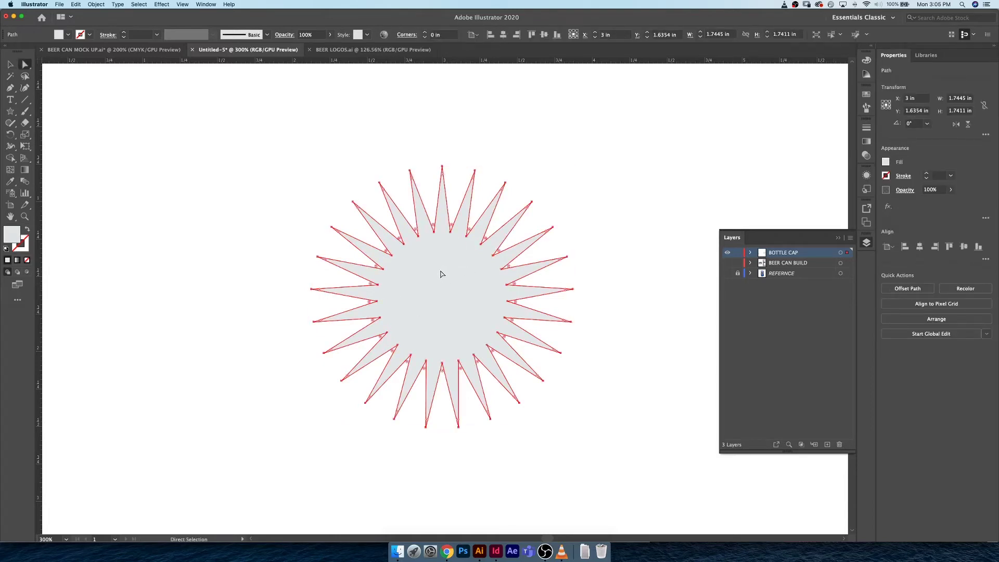
click(402, 242)
drag(401, 241, 394, 231)
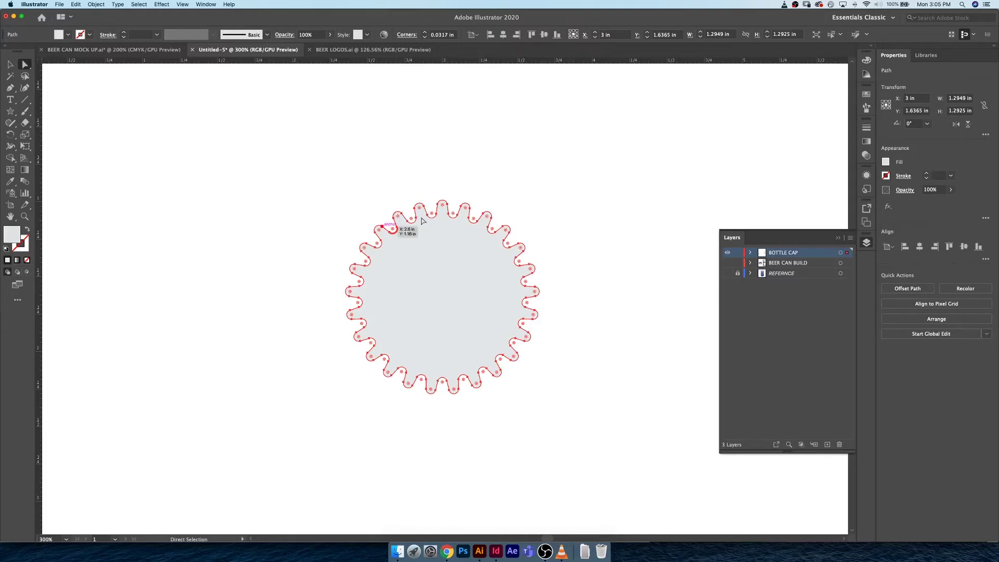
key(v)
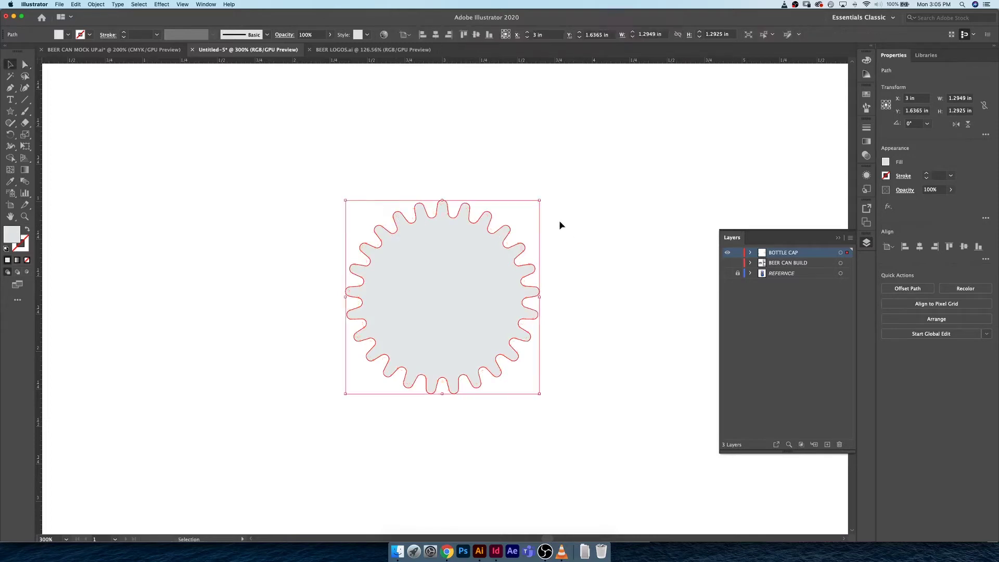
Step: Open the 3D Extrude & Bevel options for the scalloped shape
click(560, 225)
click(426, 263)
key(super+minus)
key(super+minus)
key(super+minus)
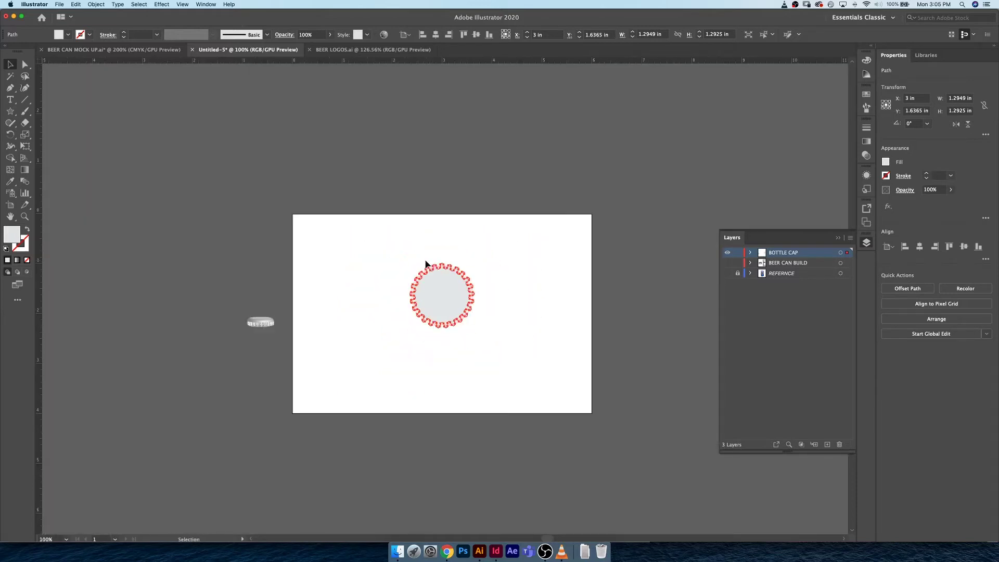
key(super+plus)
key(super+plus)
key(v)
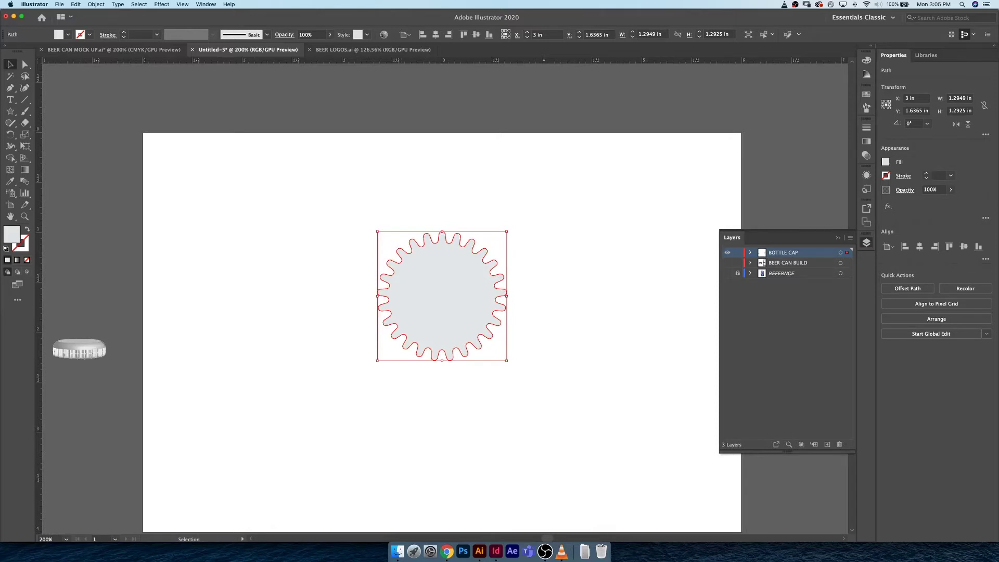
click(198, 154)
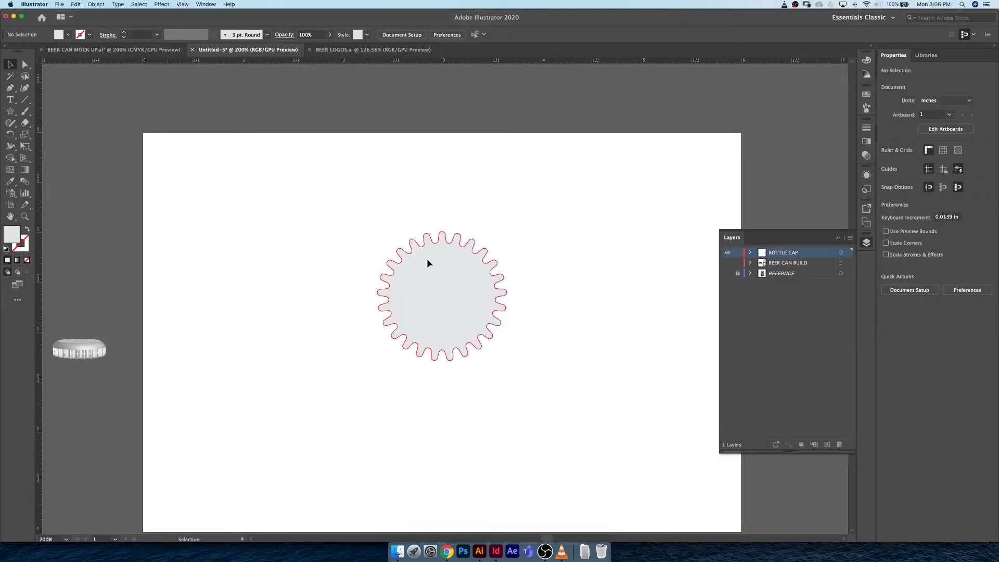
click(427, 261)
click(161, 4)
mouse_move(175, 52)
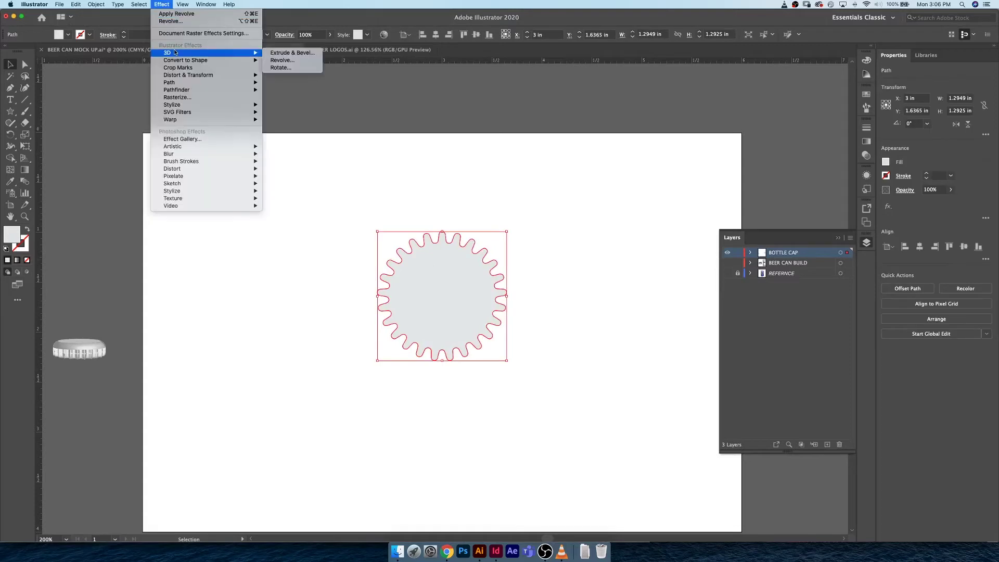
click(278, 52)
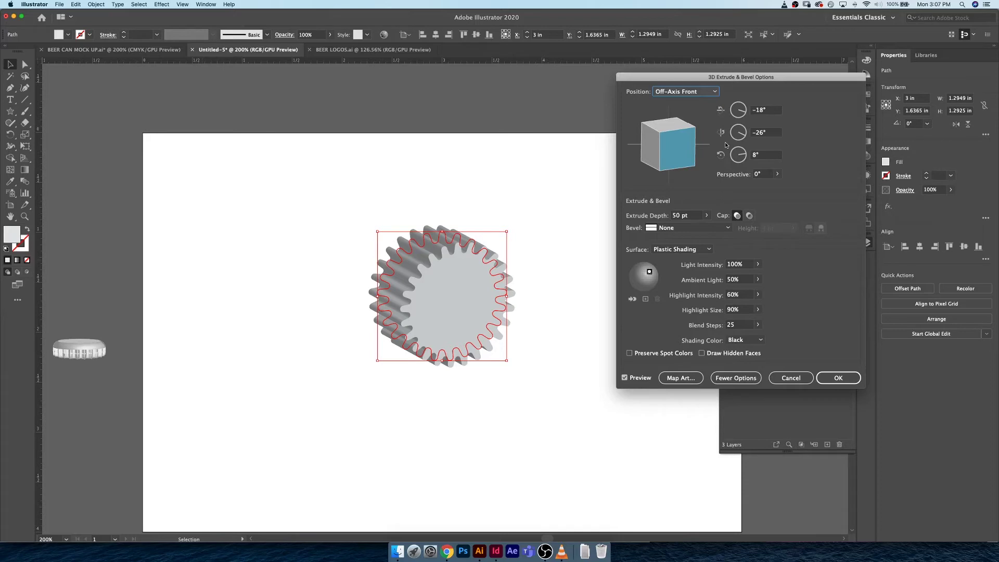
Step: Set the extrusion's rotation to 5° about the X axis and 0° about the Y and Z axes
click(775, 110)
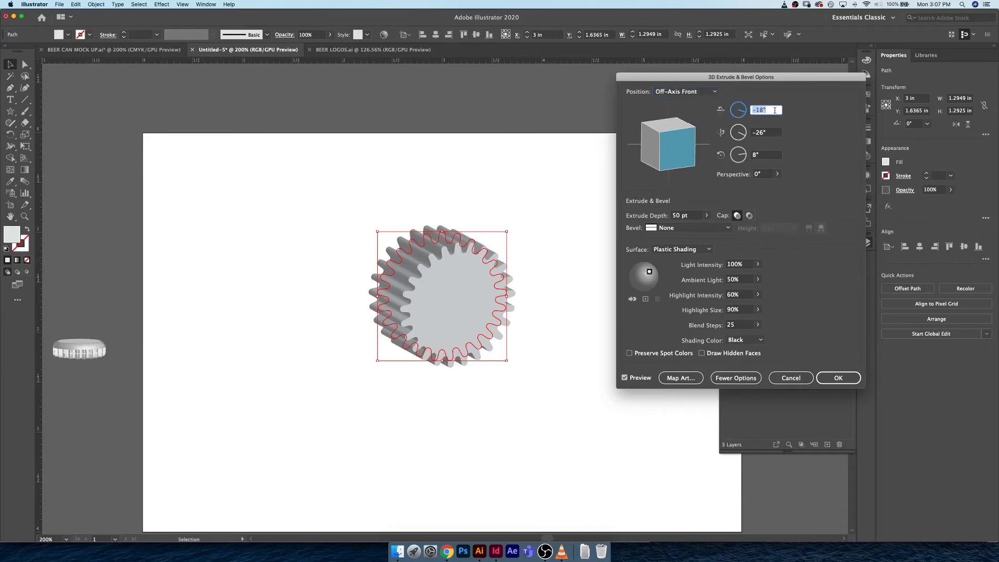
text(5)
key(Tab)
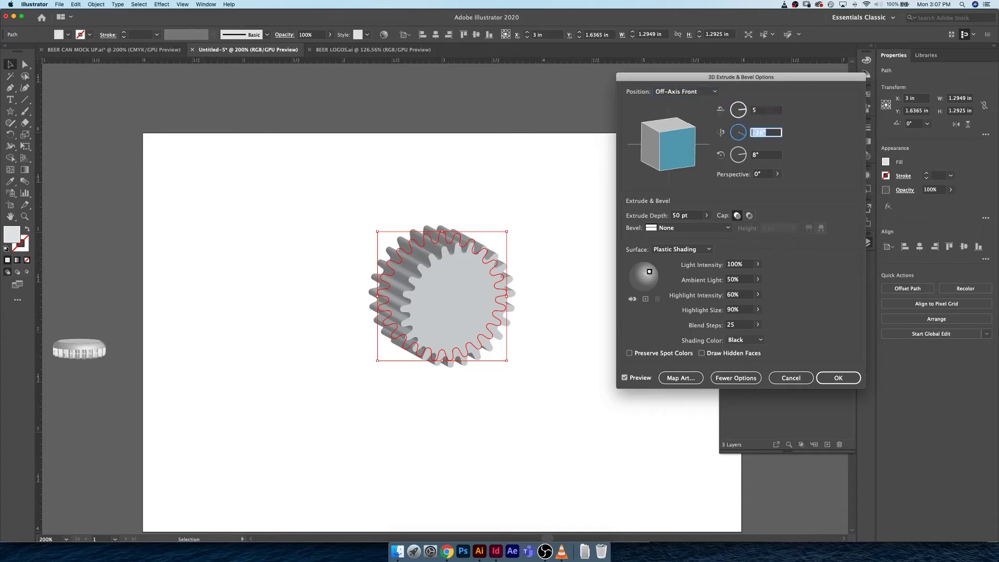
text(0)
key(Tab)
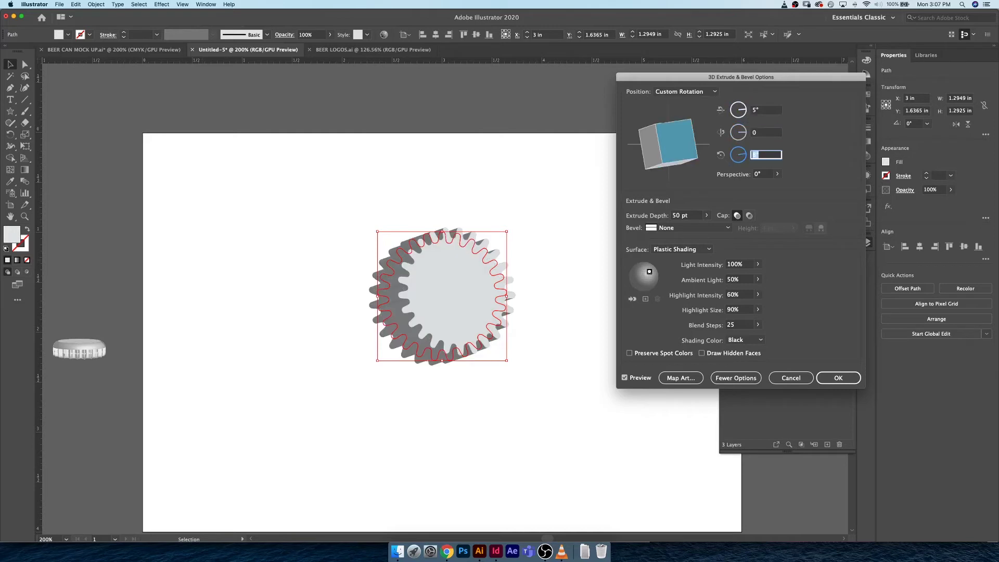
text(0)
key(Tab)
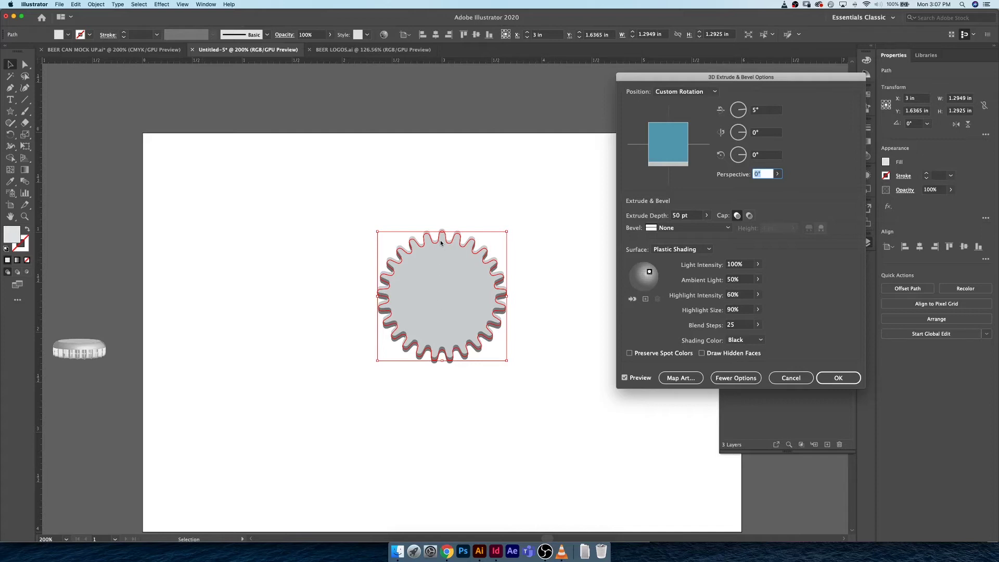
Step: Set the extrusion's X-axis rotation to 90°, and lower it in small steps to 85°
click(757, 113)
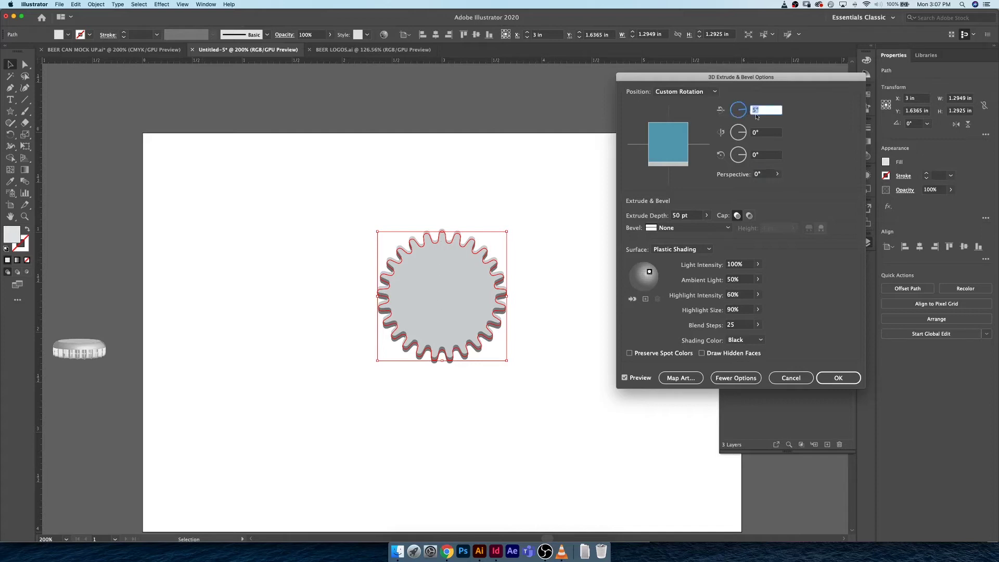
text(90)
click(770, 135)
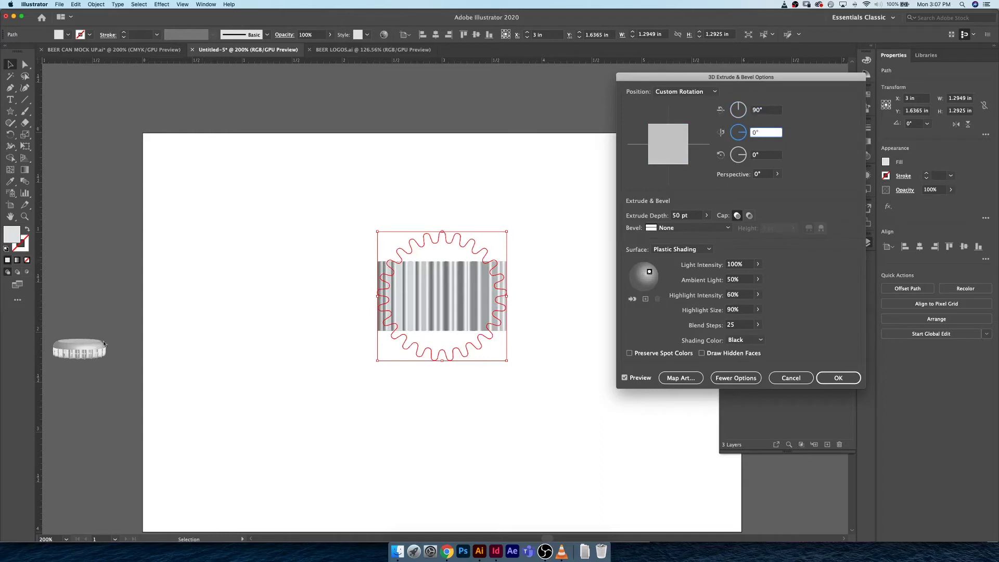
click(769, 110)
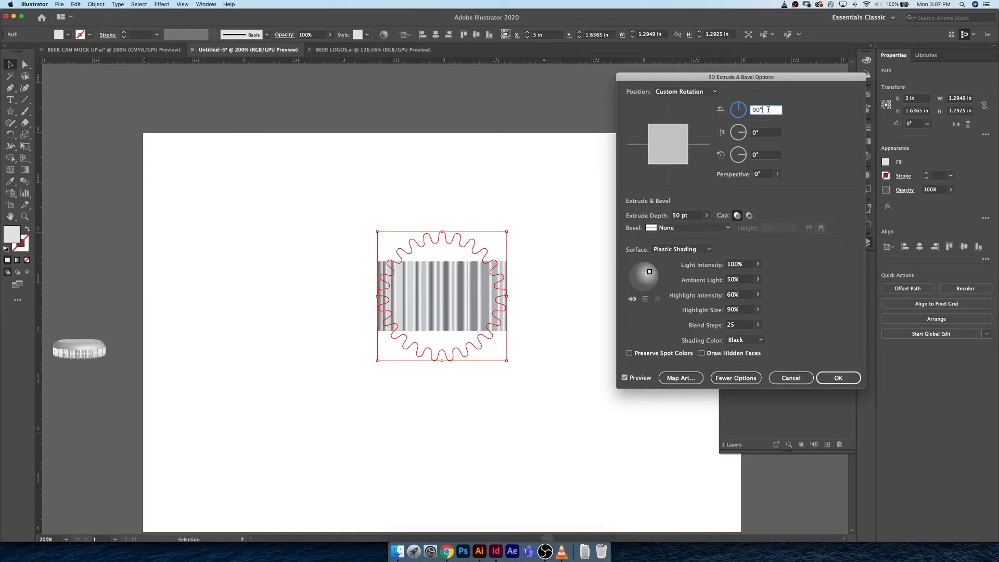
key(Down)
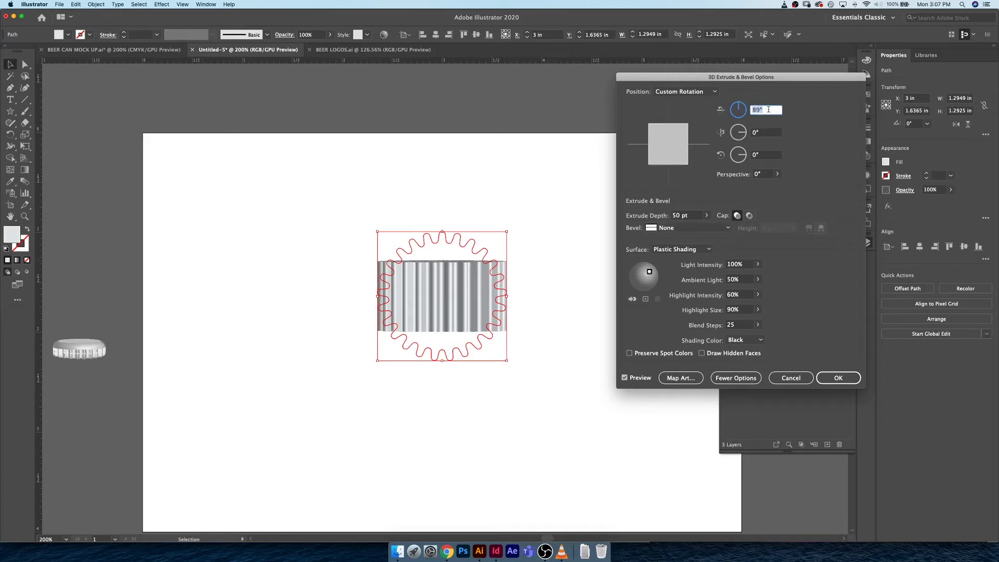
key(Down)
key(Down)
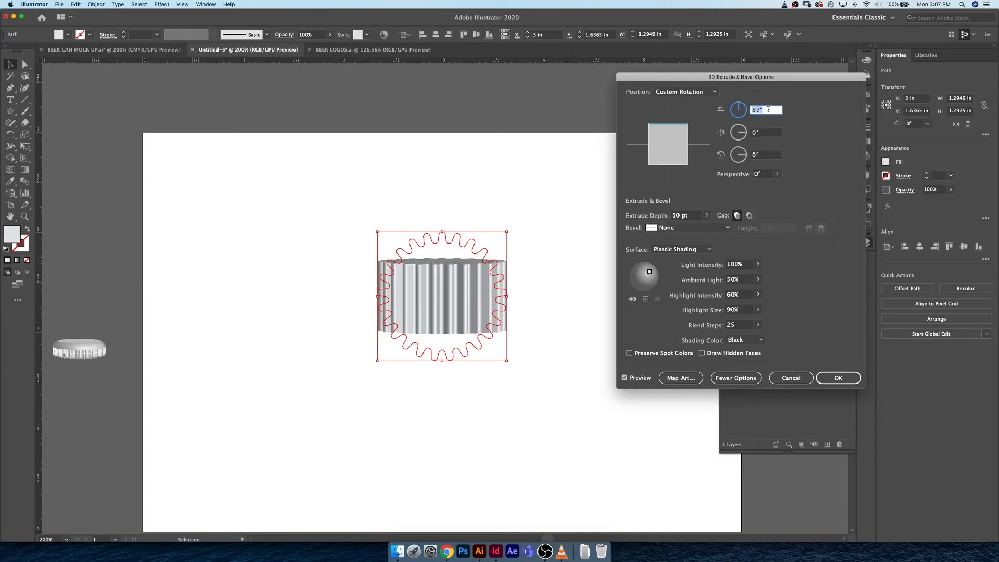
key(Down)
key(Down)
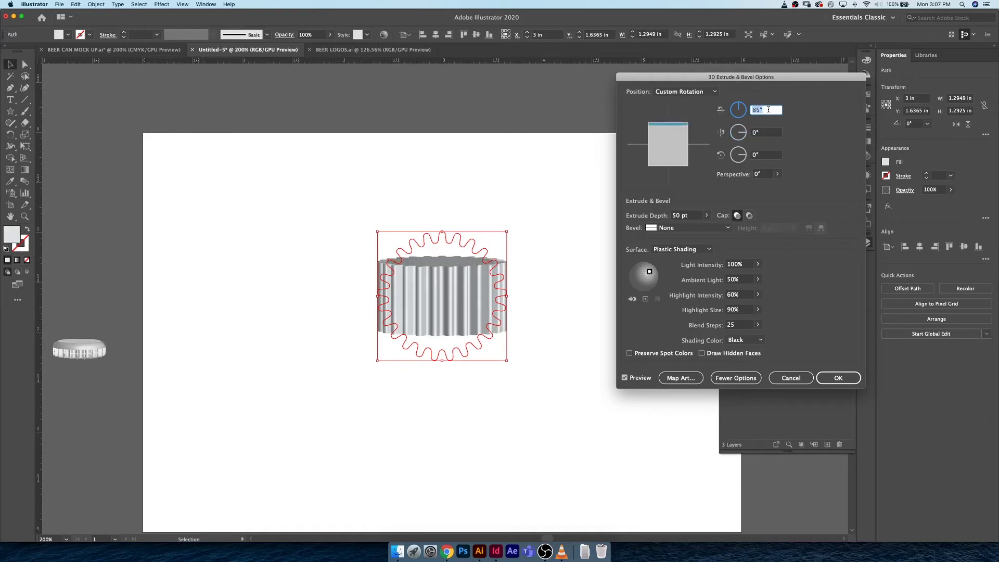
key(Down)
key(Up)
Step: Reduce the cap's extrude depth to 10 pt
click(707, 215)
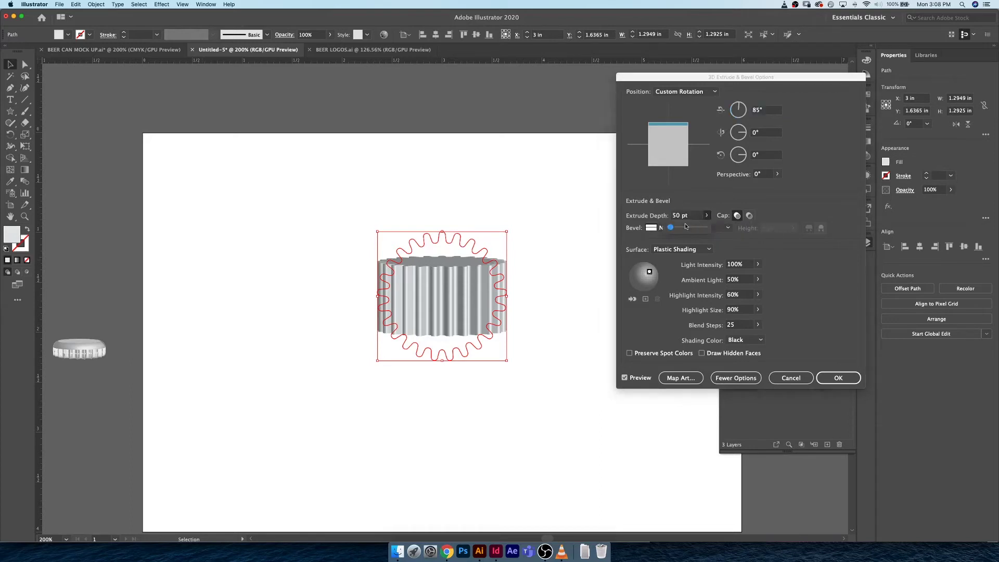
click(689, 216)
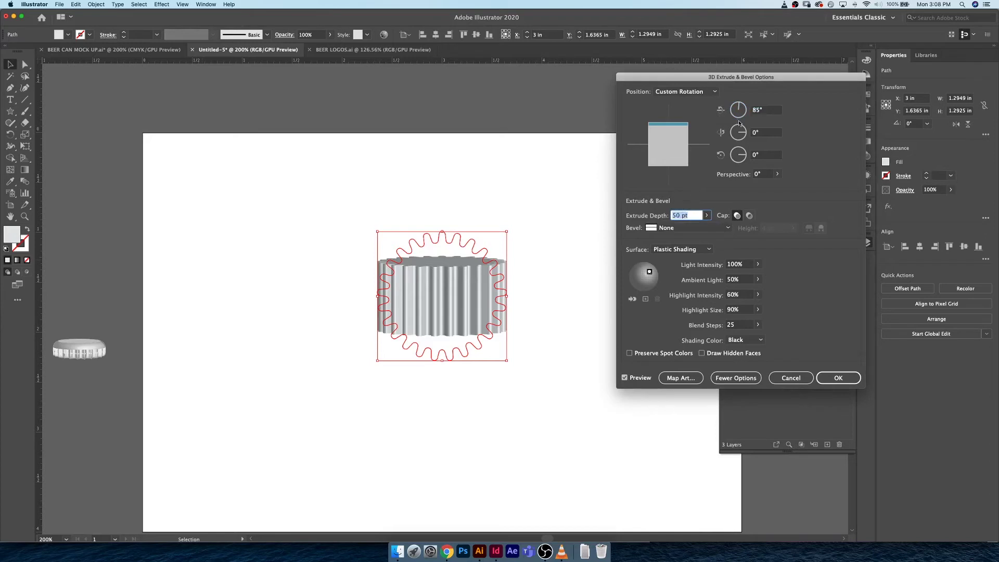
key(Down)
key(Down)
key(Down)
key(Down)
key(Down)
key(Down)
key(Down)
key(Down)
key(Down)
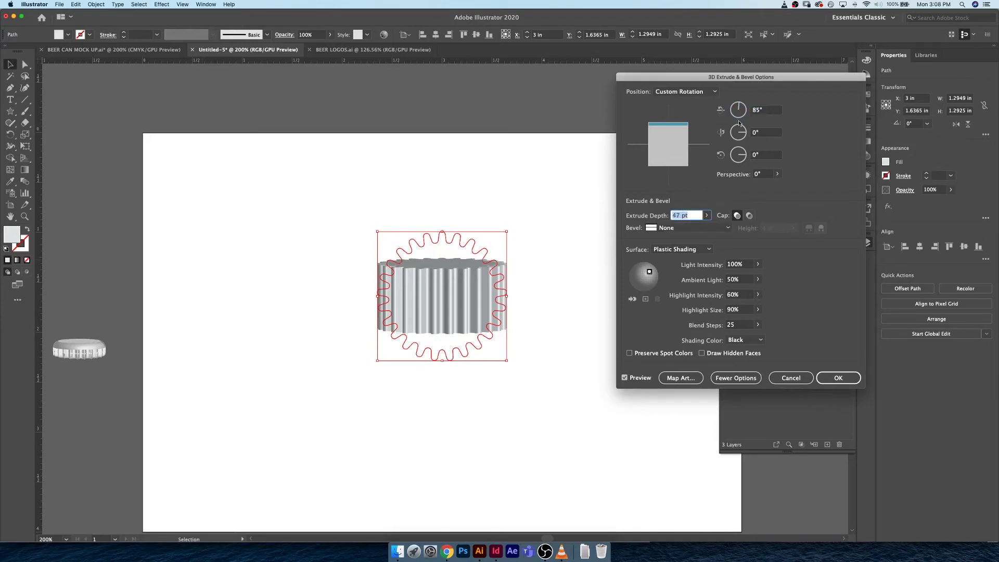
key(shift+Down)
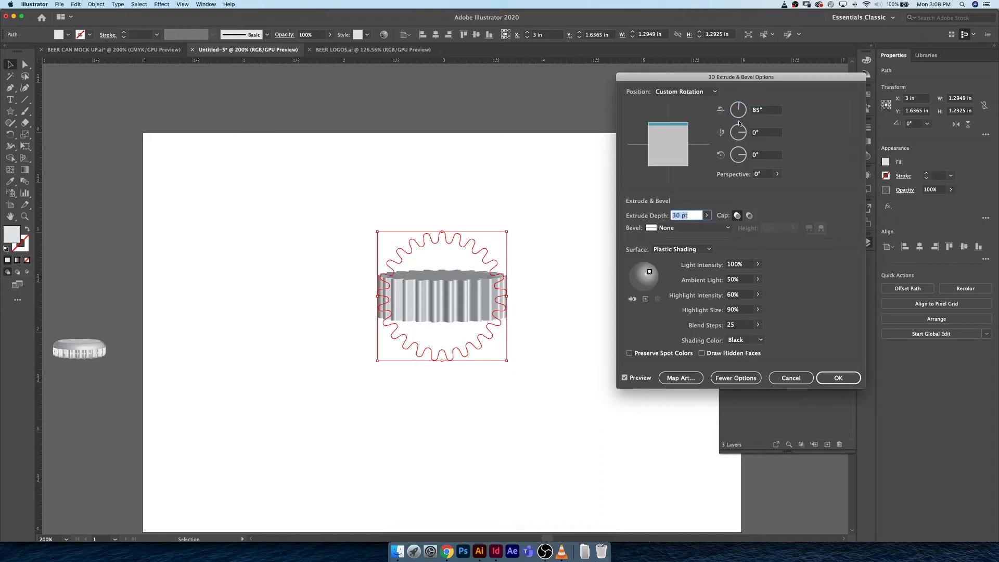
key(shift+Down)
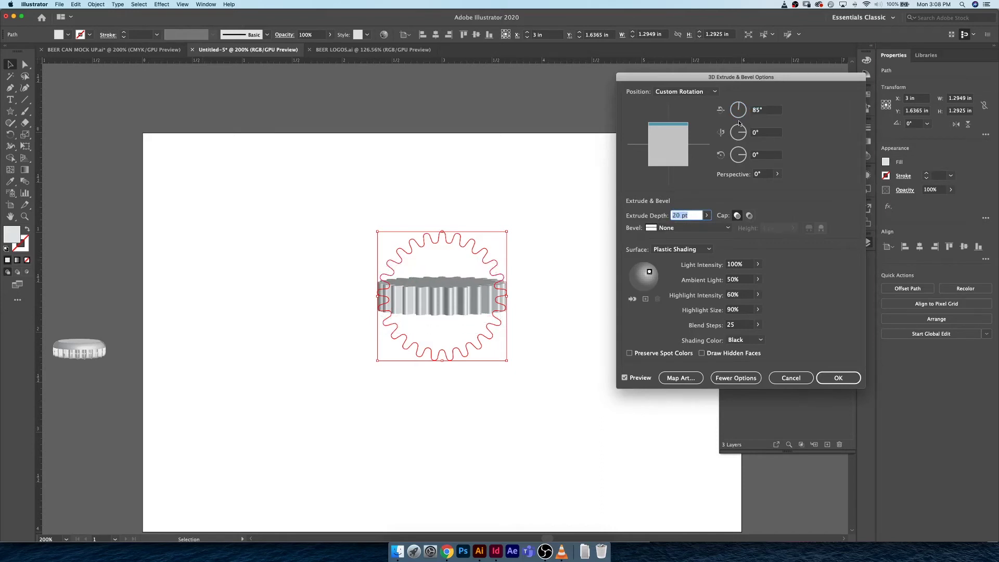
key(shift+Down)
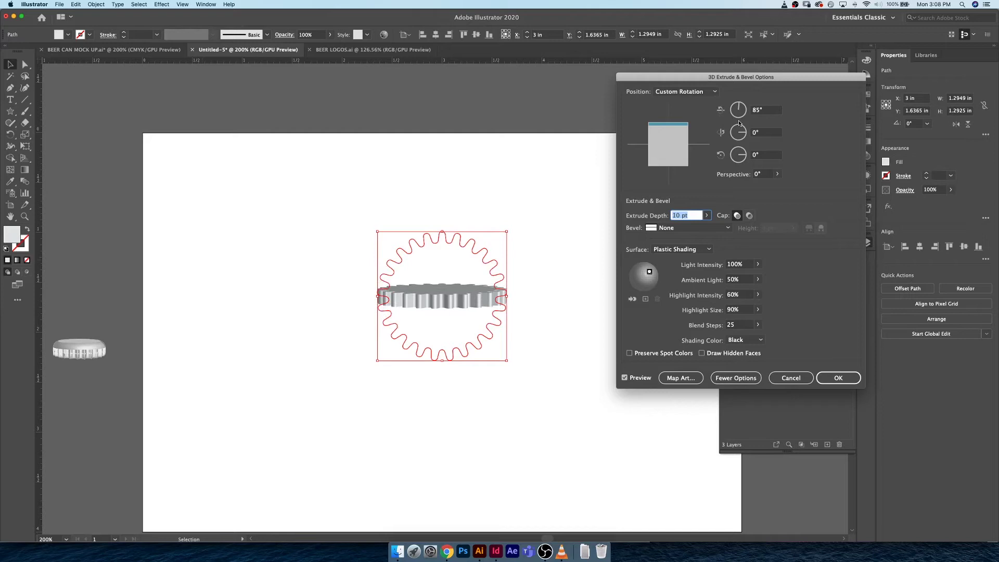
key(Down)
key(Down)
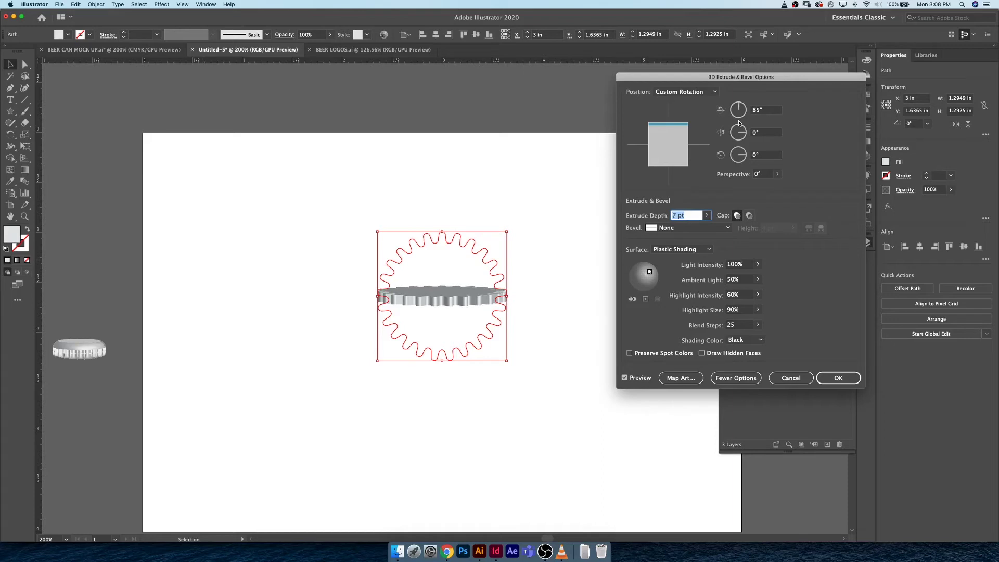
key(Up)
key(Up)
key(Up)
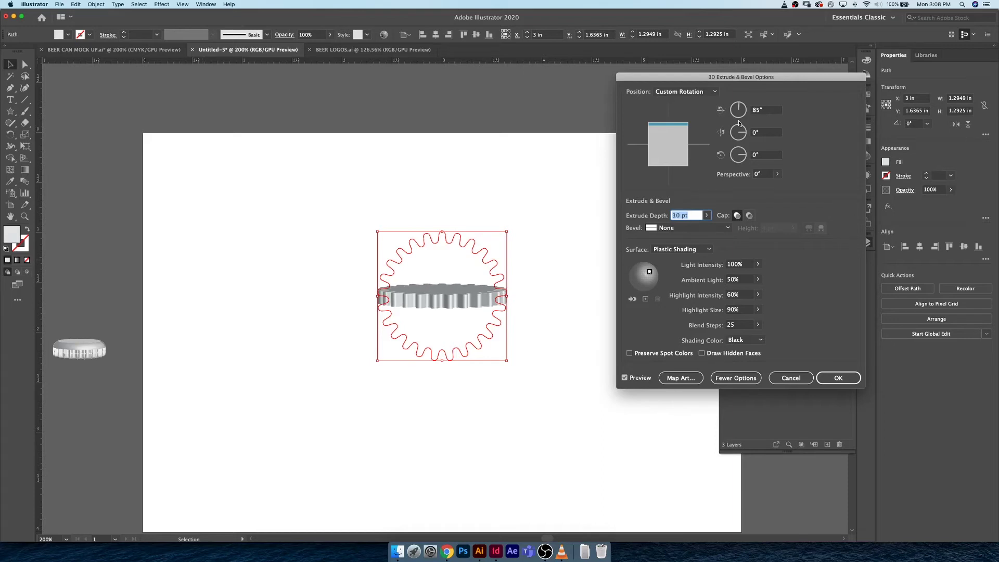
key(Up)
key(Down)
key(Tab)
Step: Try Diffuse Shading as the extrusion's surface style and return to Plastic Shading
click(705, 249)
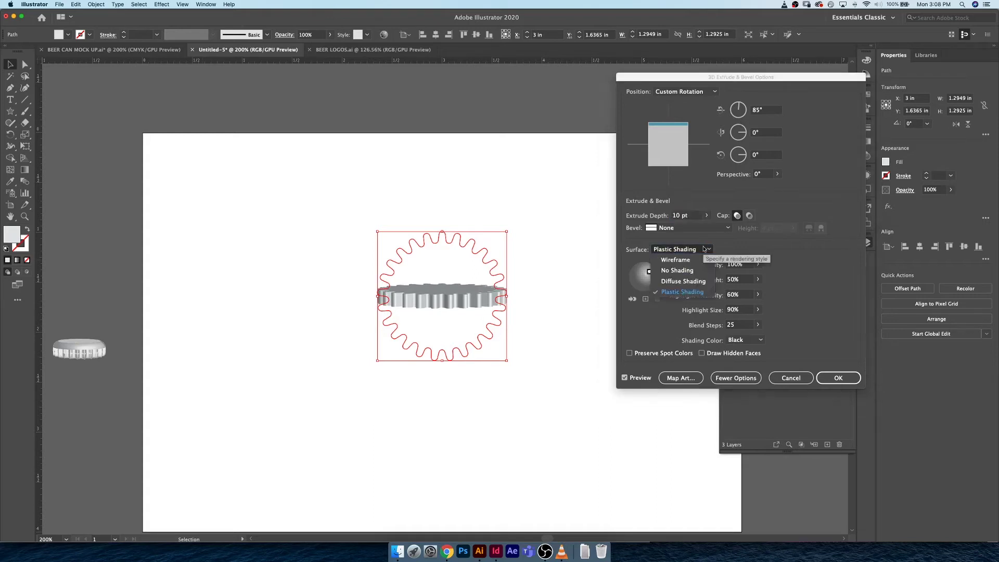
click(683, 282)
click(700, 251)
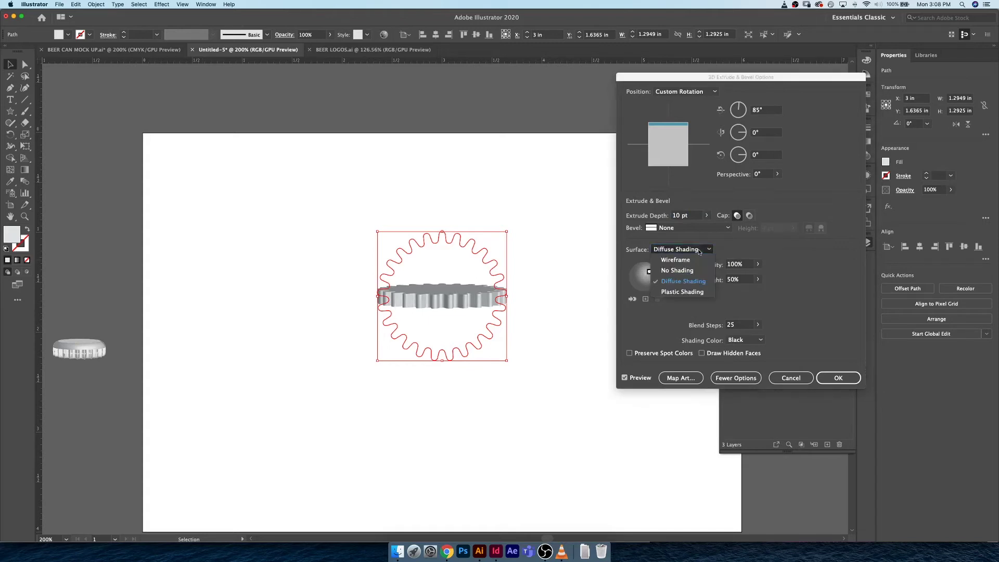
click(683, 292)
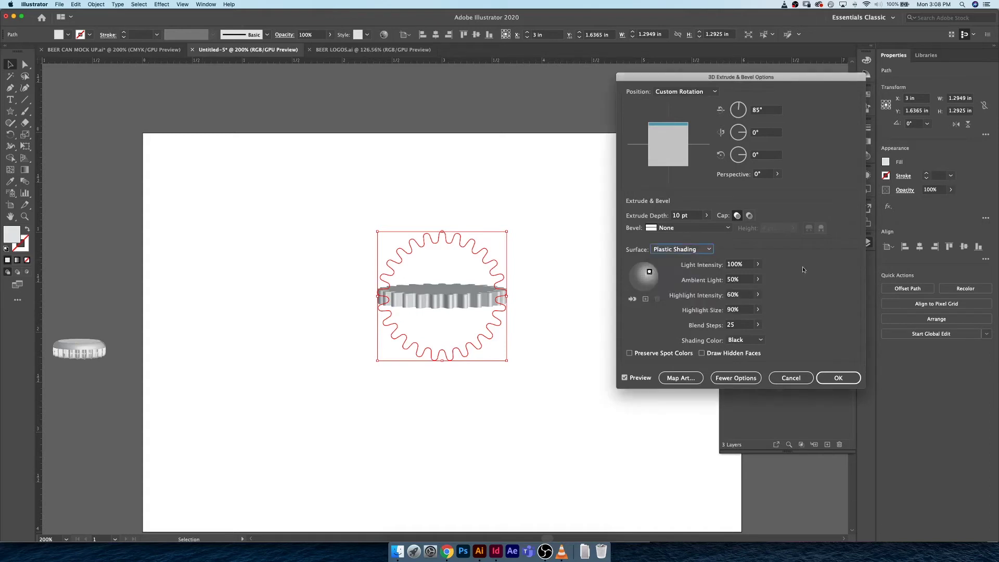
Step: Apply the 3D Extrude & Bevel effect to the cap shape and deselect it
drag(649, 271, 649, 273)
click(838, 378)
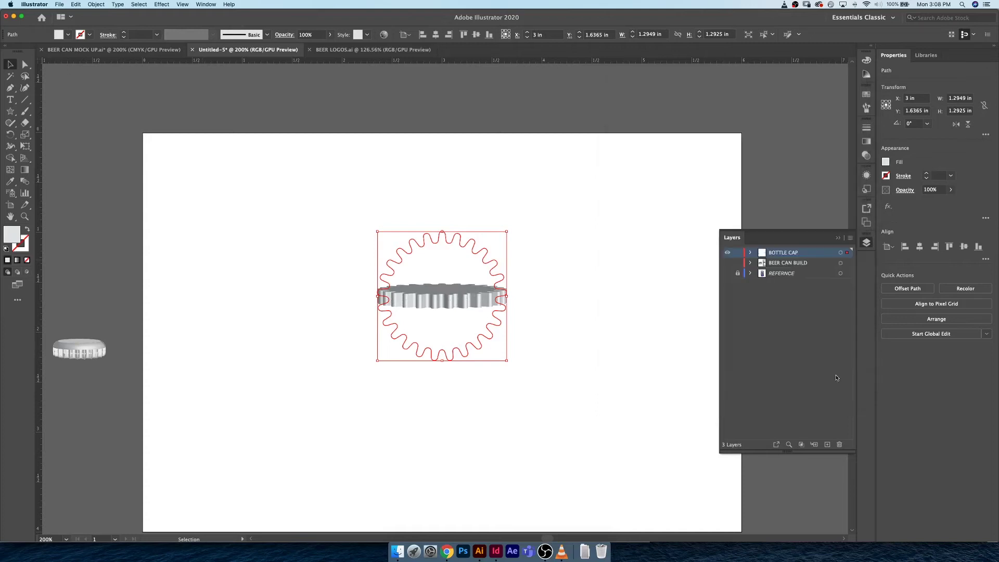
click(601, 283)
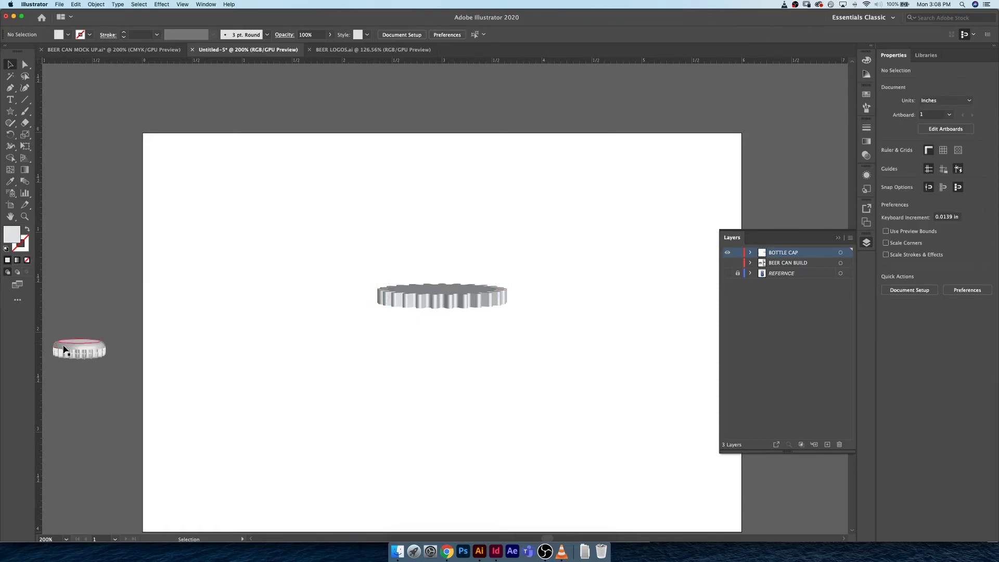
click(396, 254)
Step: Draw a rectangle about 1.46 in wide and 0.33 in high on the artboard, above and to the left of the extruded cap
click(11, 112)
click(13, 111)
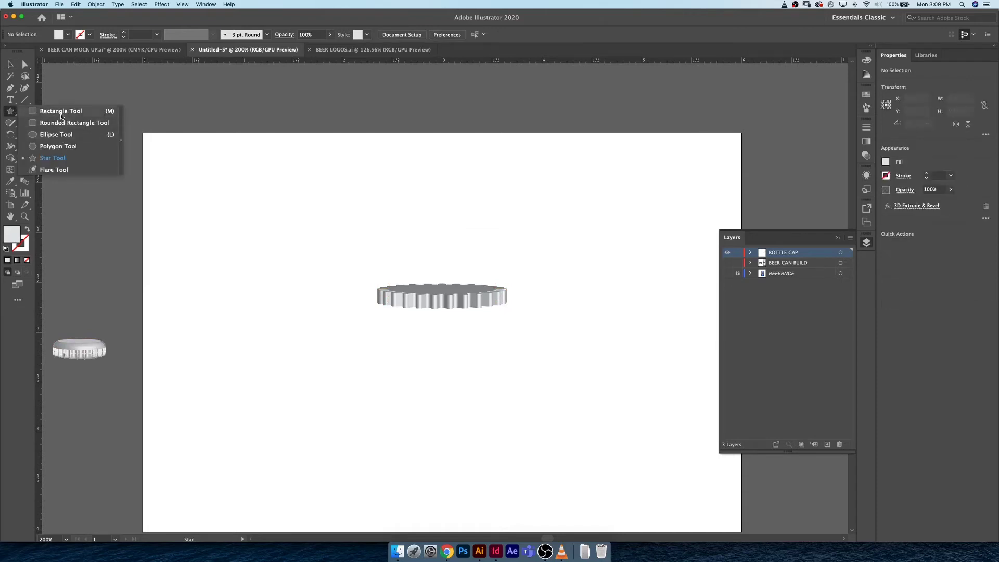
click(60, 112)
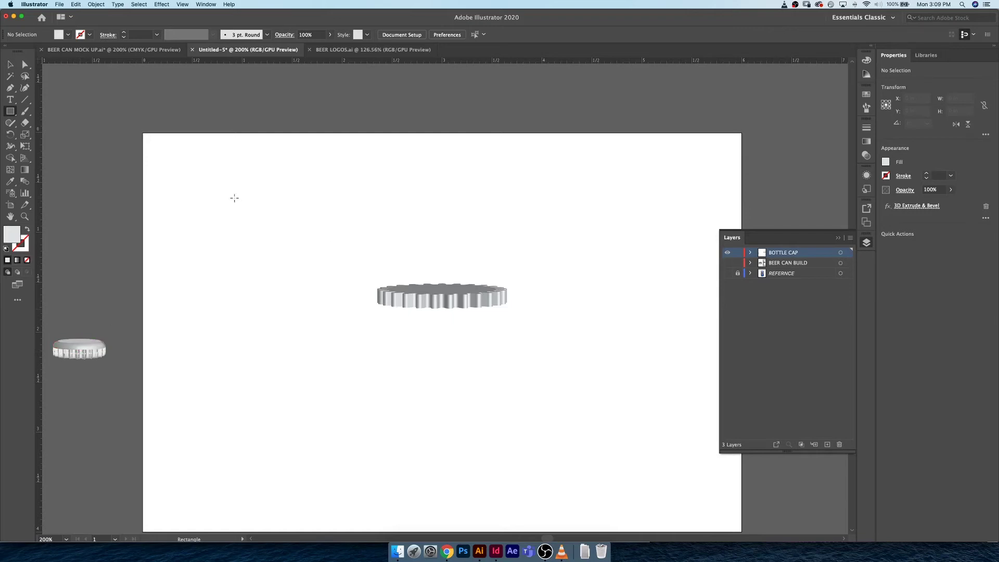
drag(234, 198, 380, 231)
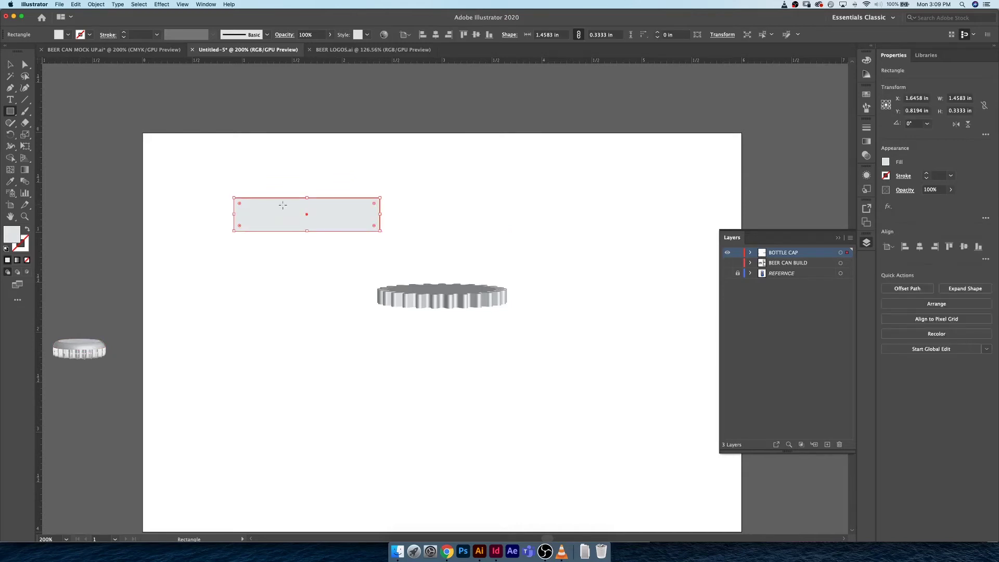
key(a)
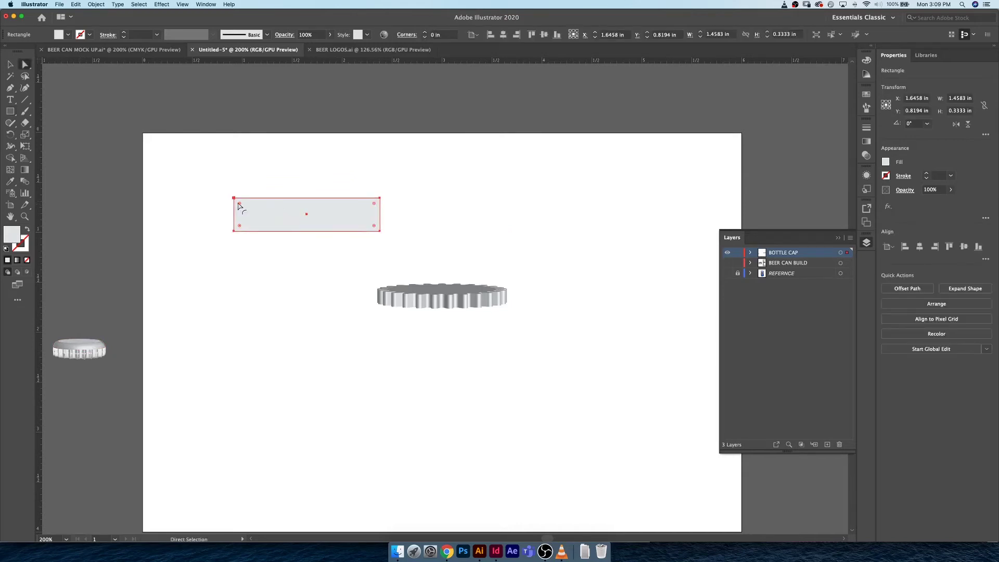
Step: Round only the rectangle's upper-left corner to a radius of about 0.16 in and narrow the shape to about 0.72 in wide
drag(239, 204, 240, 205)
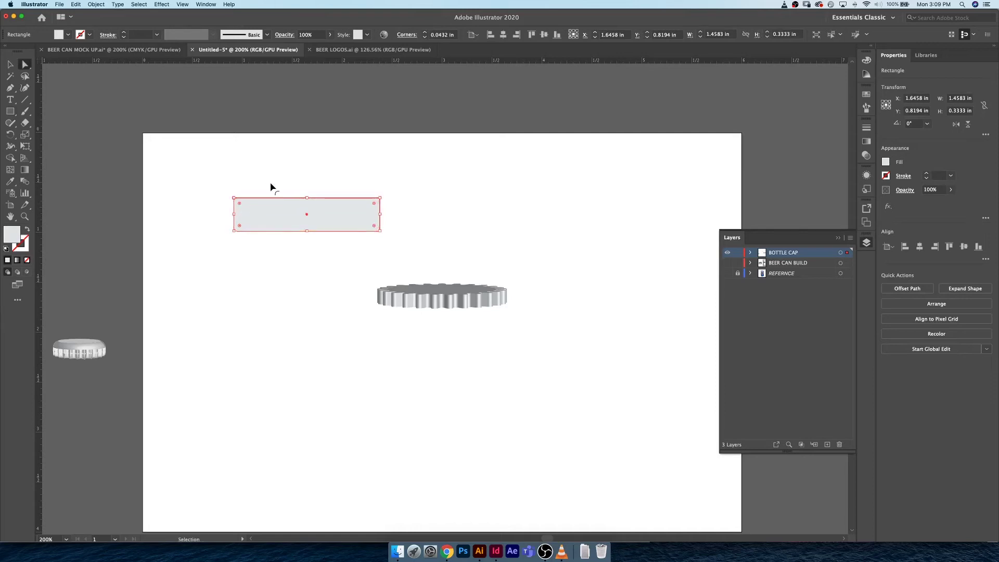
click(253, 197)
drag(229, 192, 253, 216)
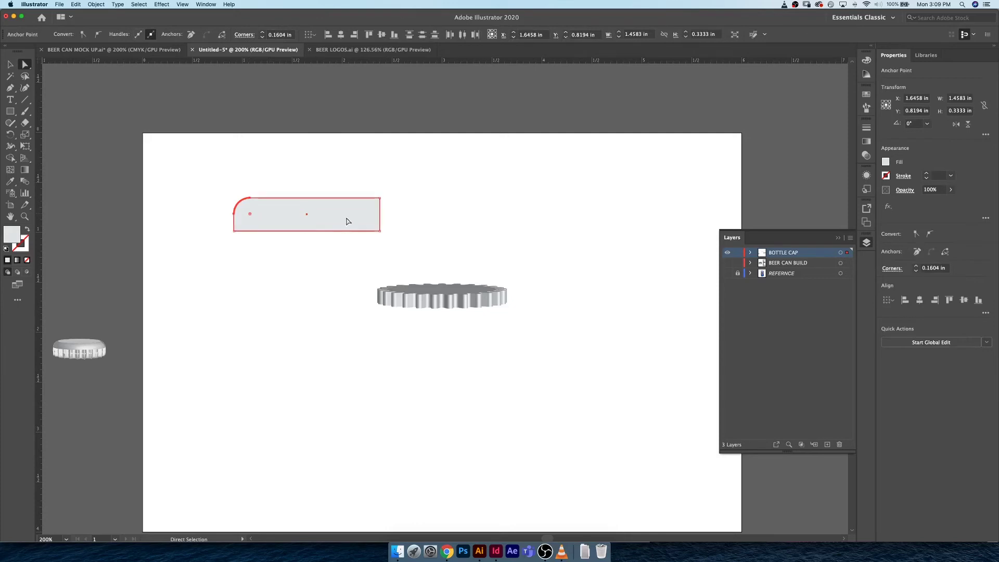
key(v)
drag(380, 215, 309, 215)
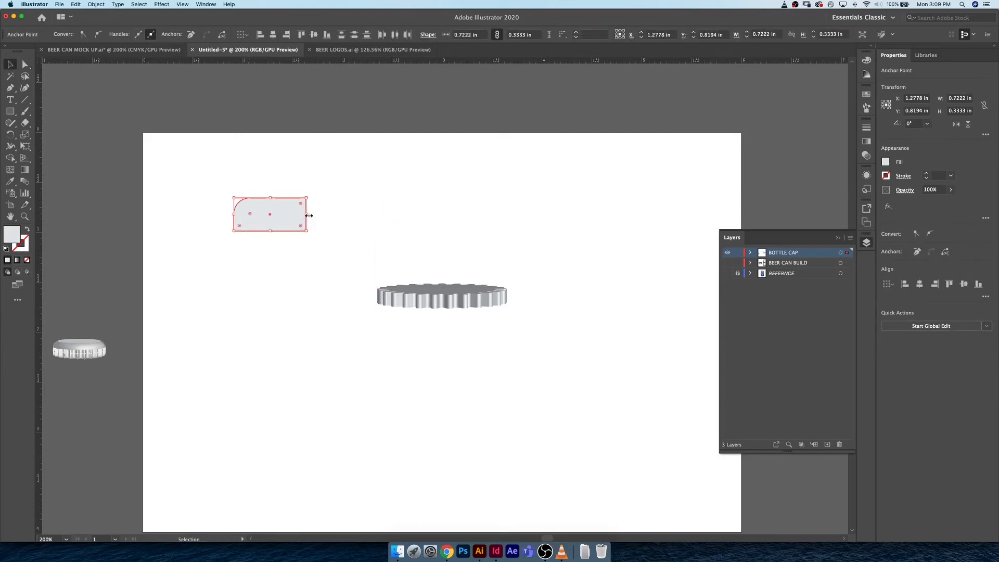
Step: Start a 3D Revolve effect on the half-profile shape, revolving it 360° from its right edge
click(162, 4)
mouse_move(190, 53)
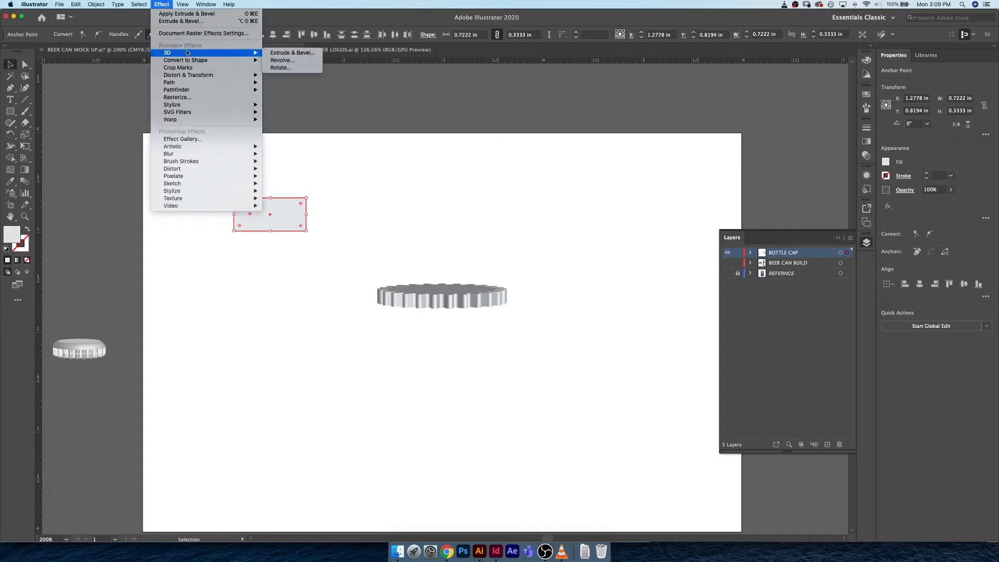
click(290, 61)
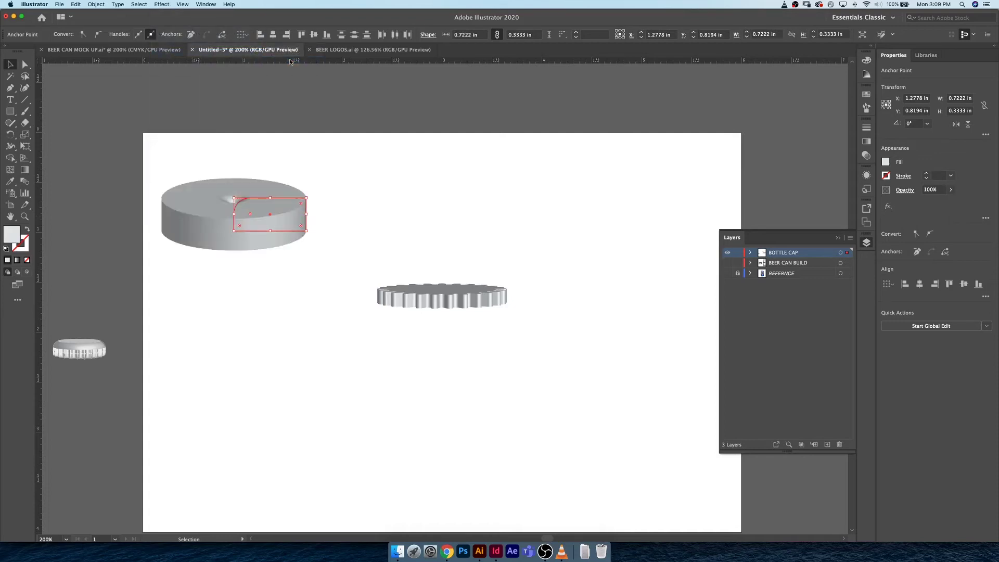
click(733, 237)
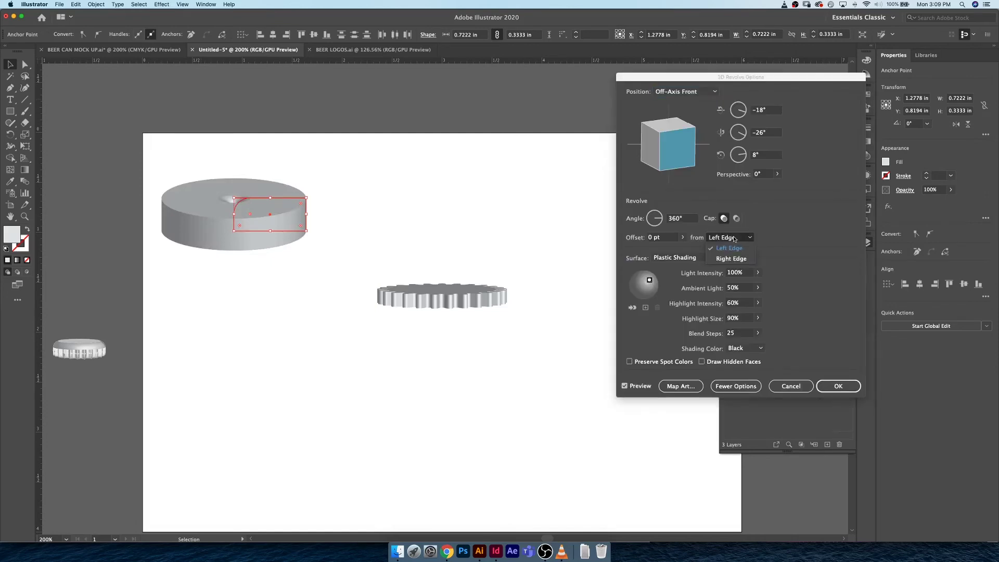
click(733, 259)
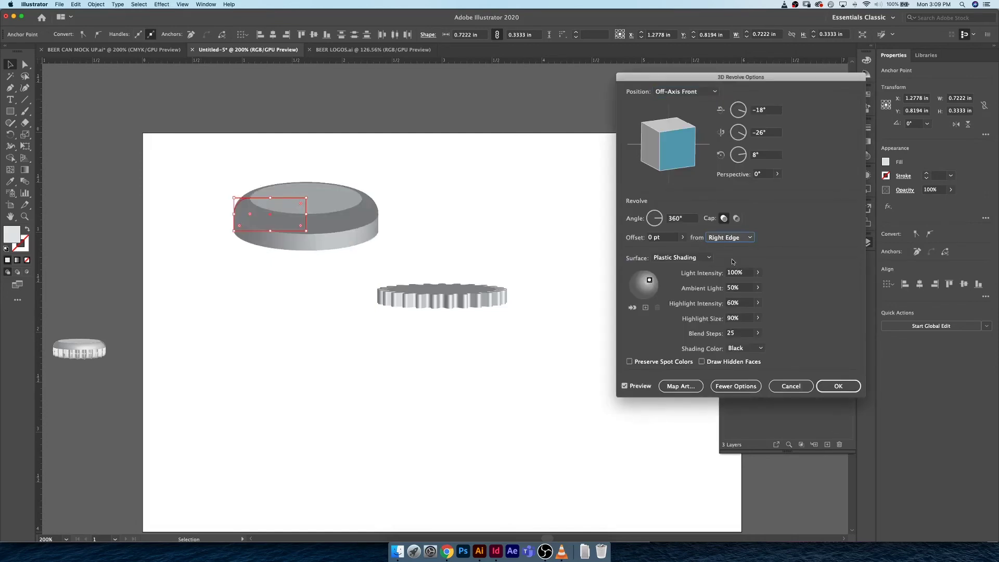
Step: Set the revolve's rotation to 5° about X, 0° about Y and 0° about Z
click(739, 111)
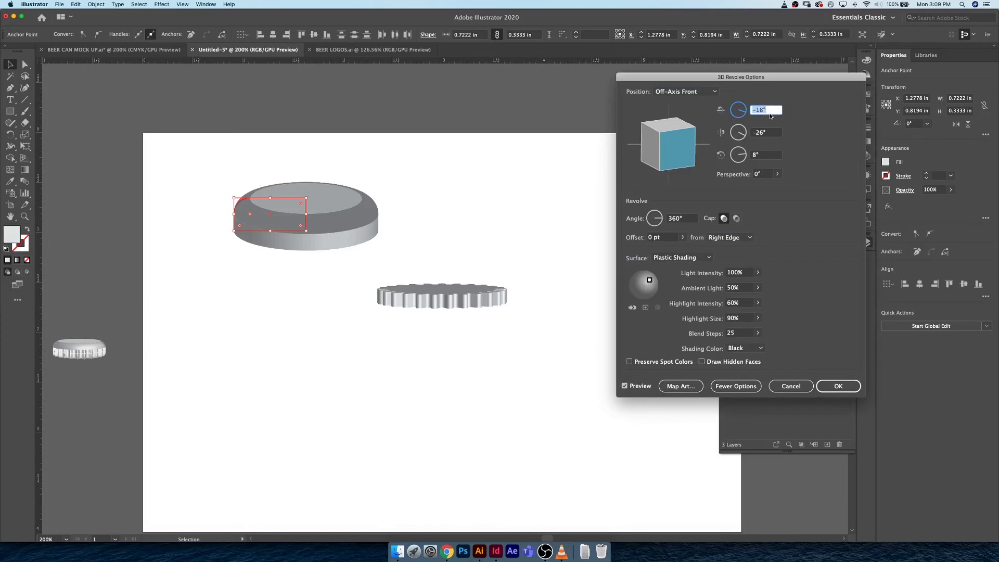
text(5)
key(Tab)
text(0)
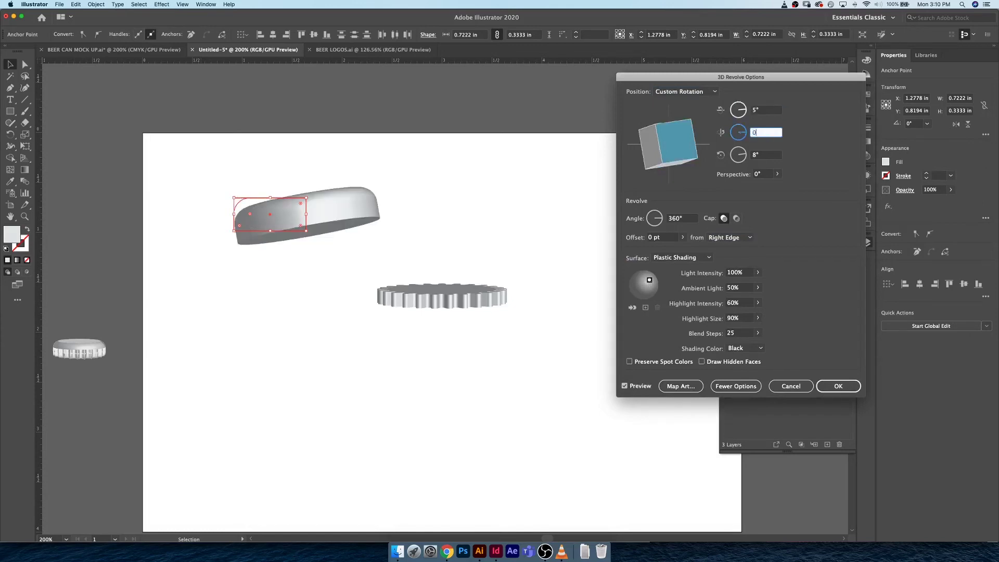
key(Tab)
text(0)
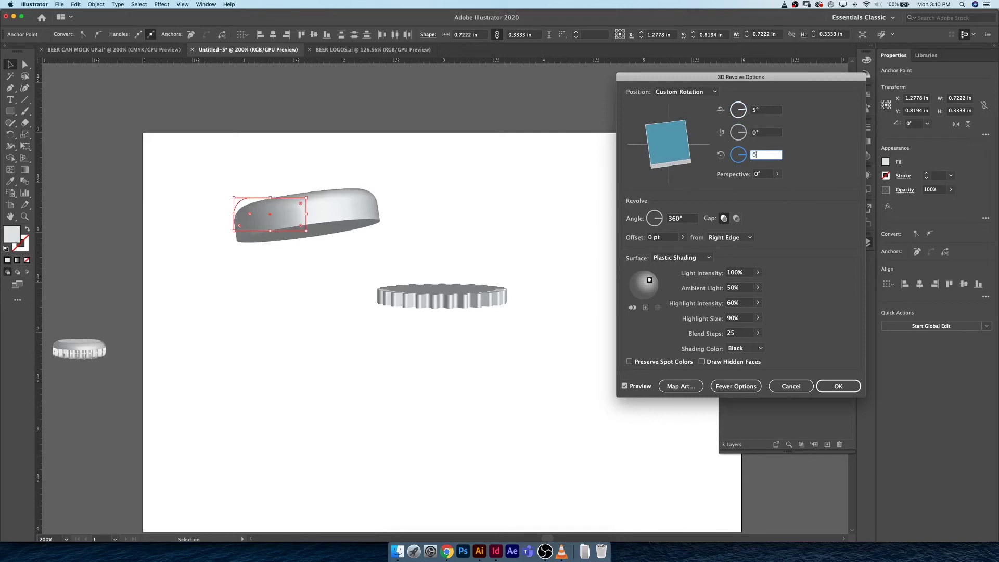
Step: Change the revolve's X-axis rotation to -5° to show the top of the dome, and apply the effect
click(766, 110)
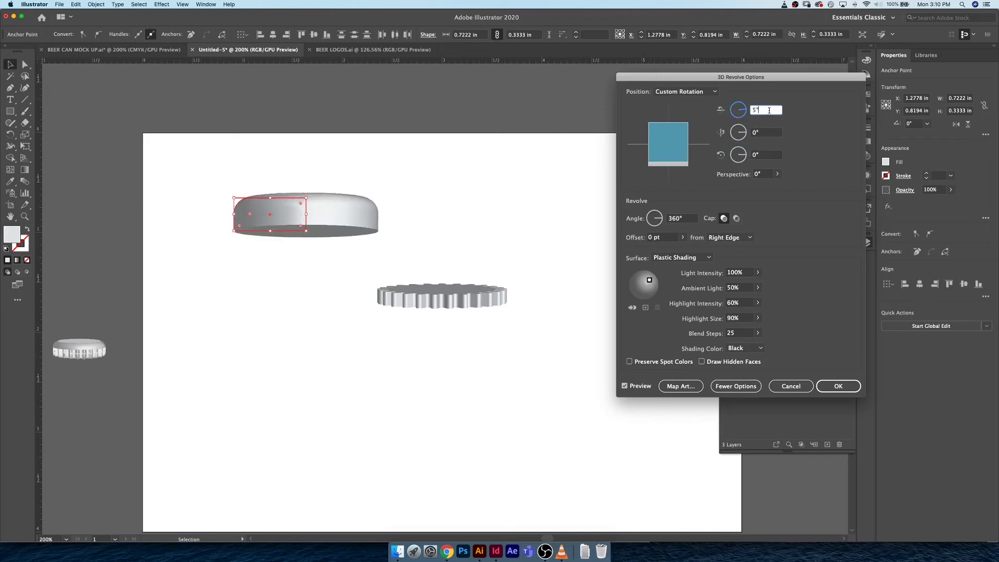
key(Up)
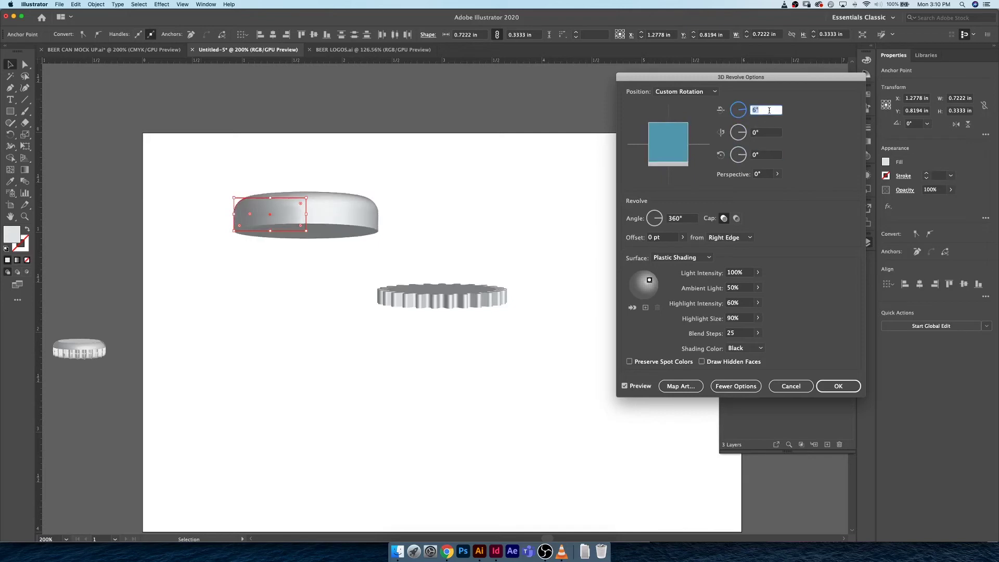
click(753, 110)
click(766, 133)
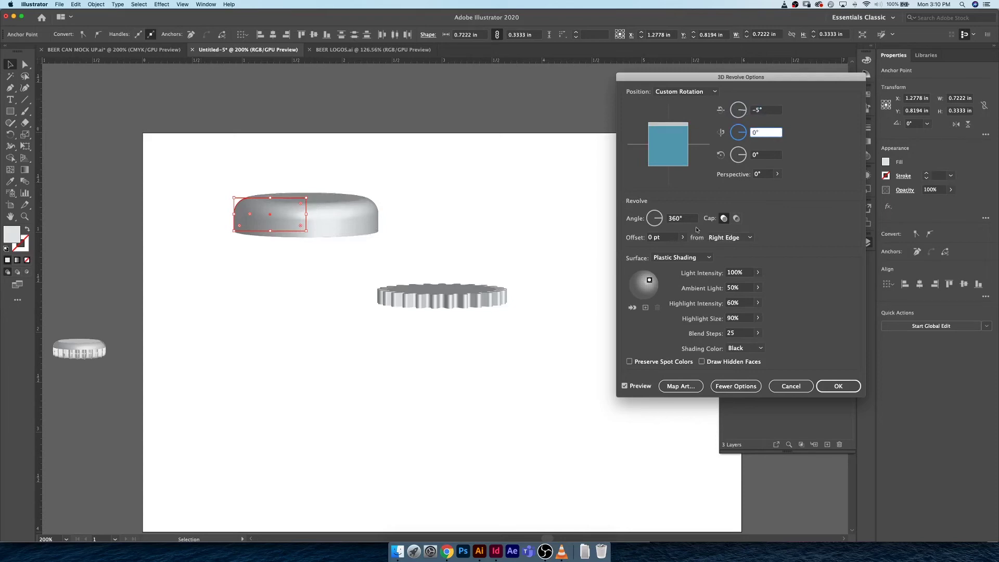
click(844, 385)
Step: Raise the profile's two bottom anchor points to flatten the dome, leaving the profile about 0.19 in high, and deselect it
key(a)
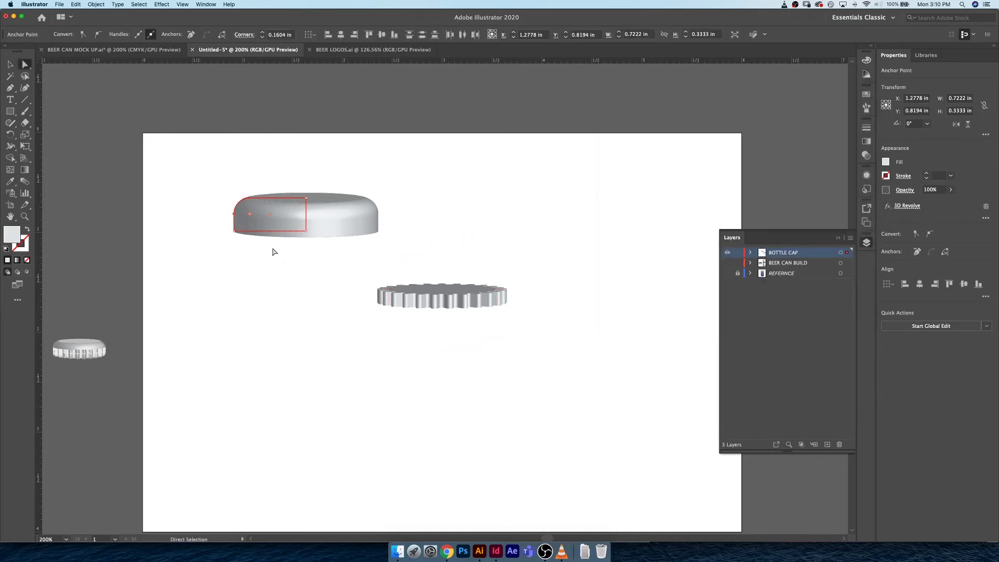
click(306, 232)
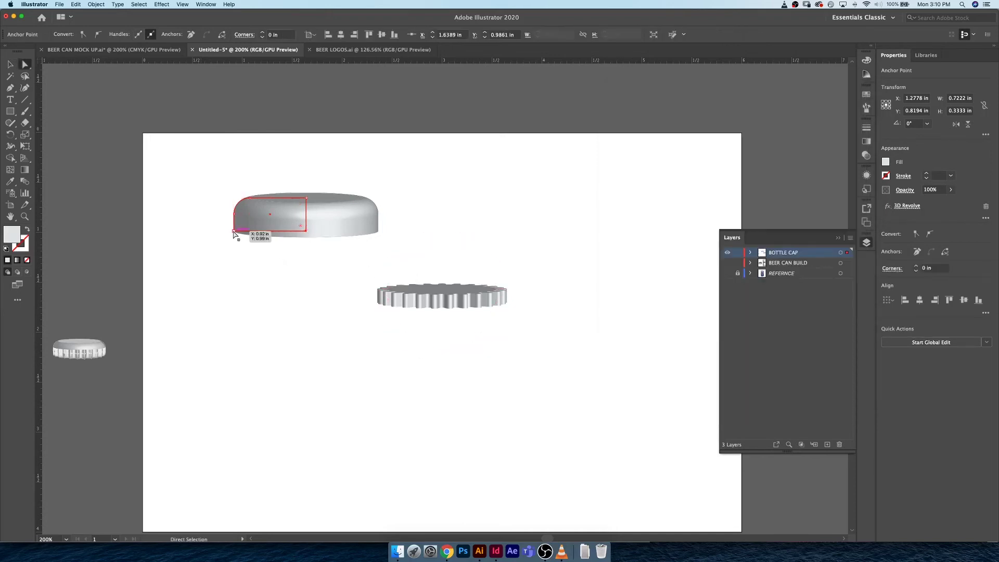
click(425, 265)
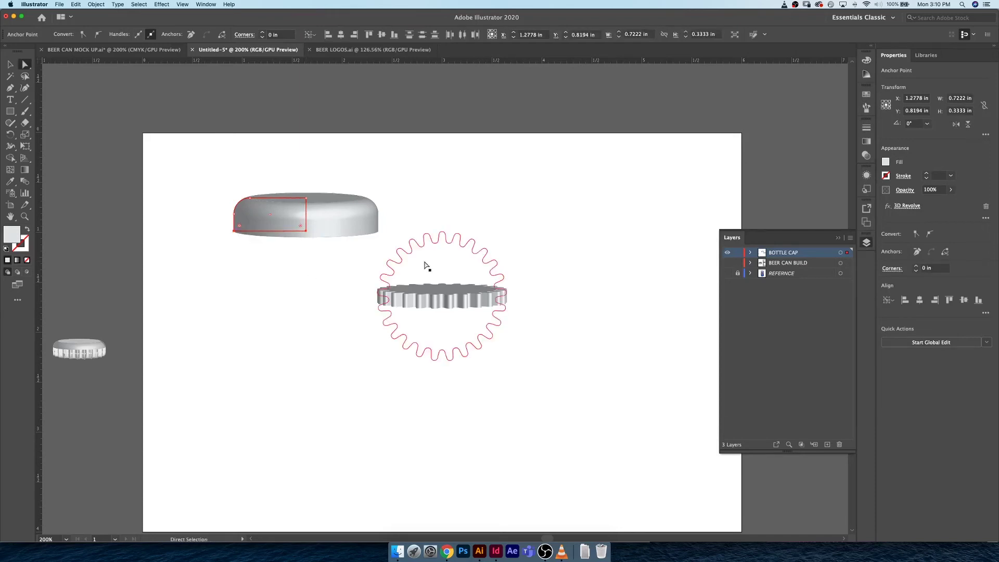
key(shift+Up)
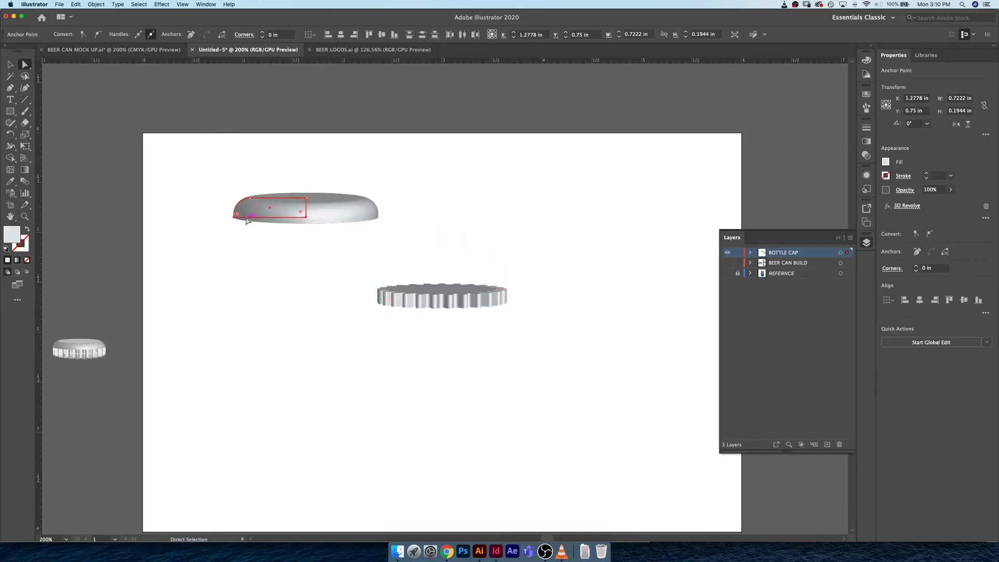
key(v)
click(297, 248)
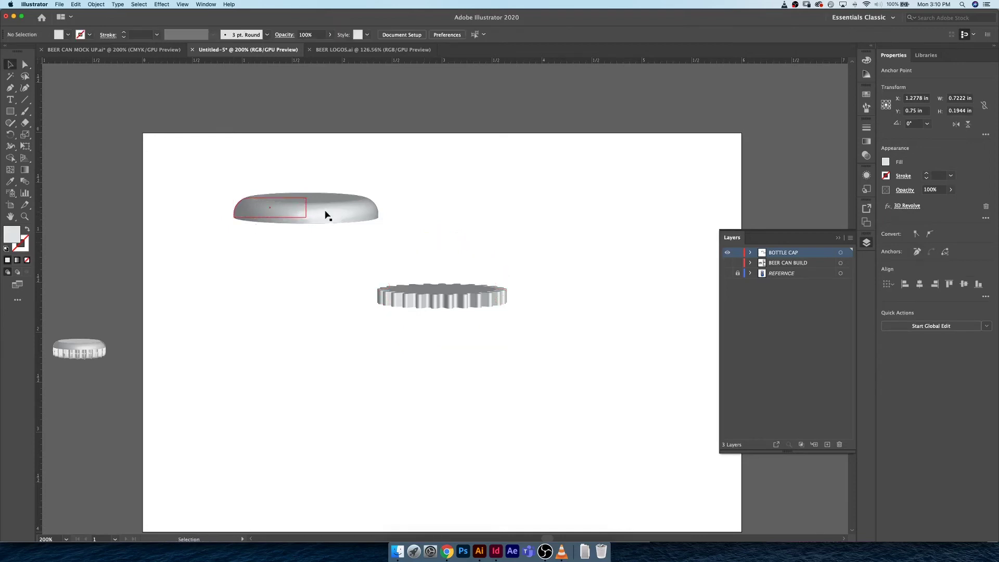
Step: Move the revolved dome onto the top of the ridged rim, lining up their left edges
click(290, 217)
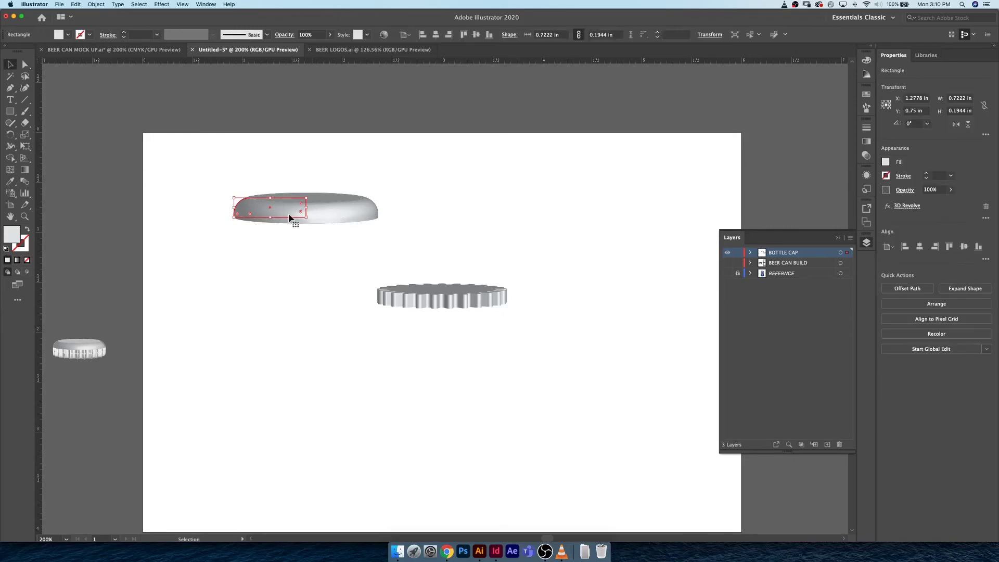
drag(290, 219, 434, 291)
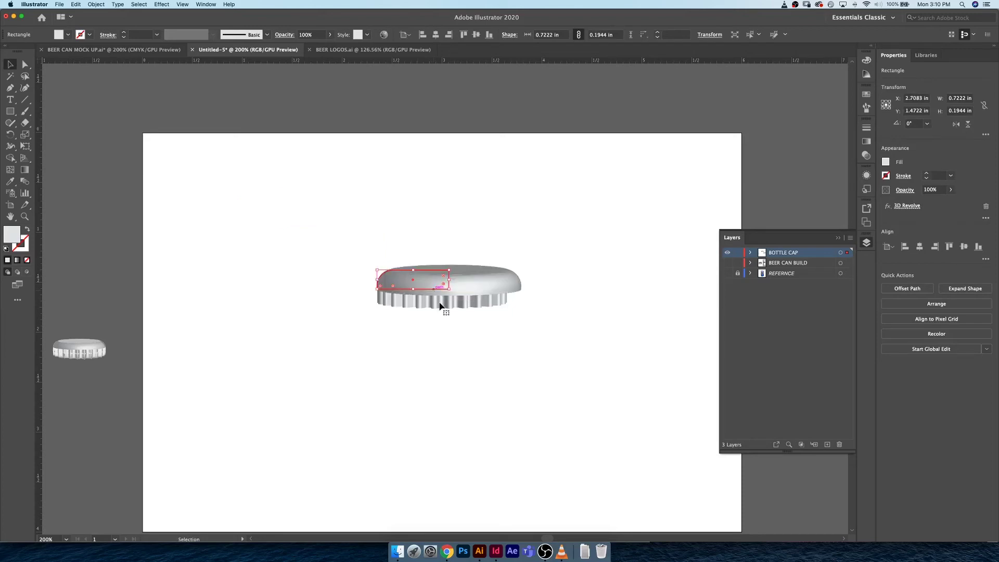
key(a)
key(super+equal)
key(super+equal)
key(super+equal)
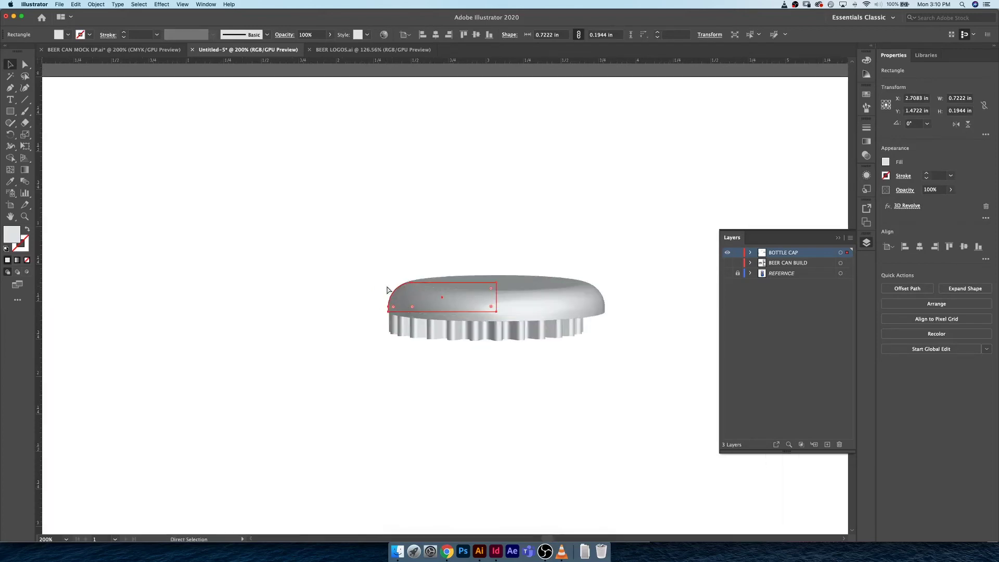
key(super+equal)
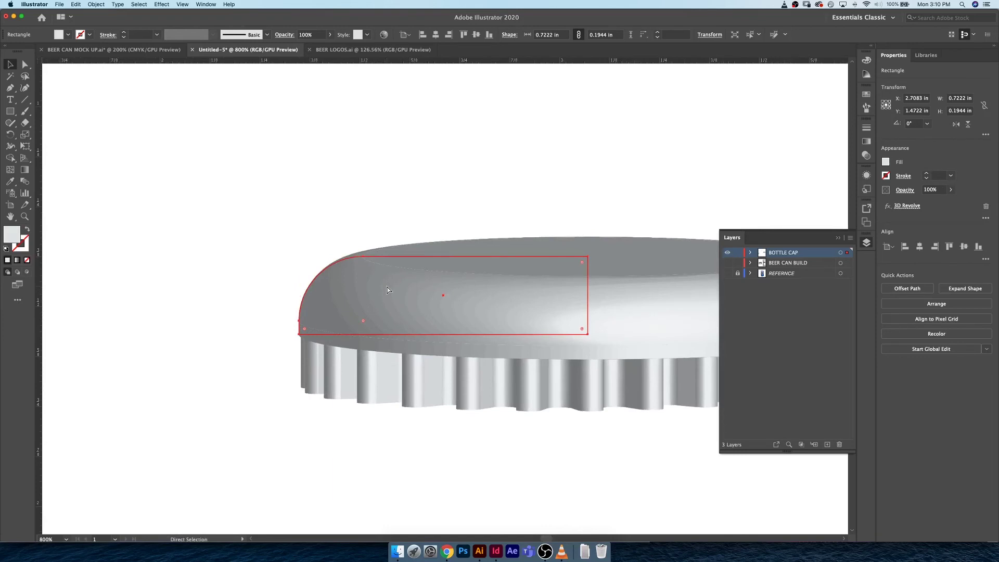
Step: Scale the ridged rim up proportionally to about 1.47 in wide to match the dome's width
key(v)
key(super+minus)
key(super+minus)
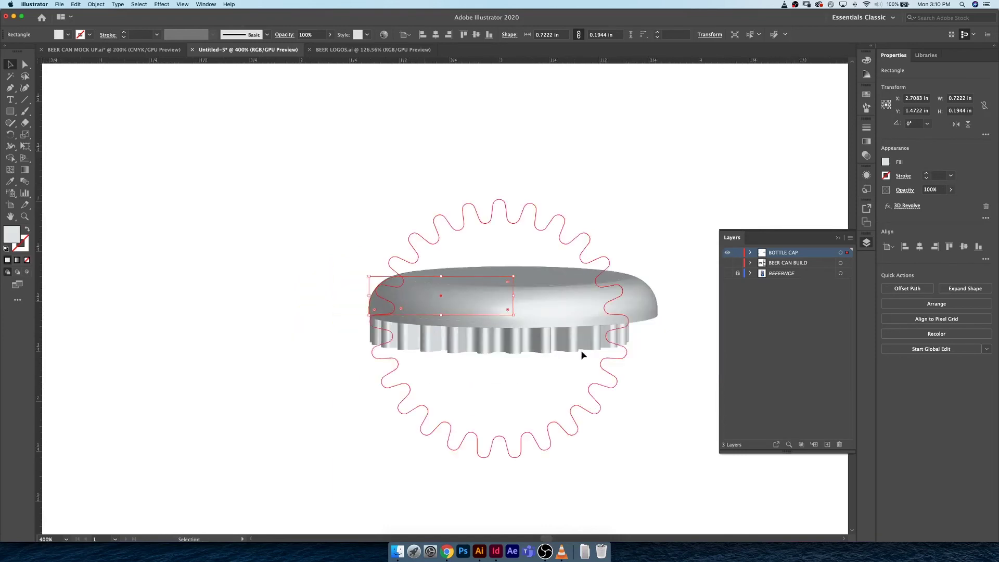
click(581, 354)
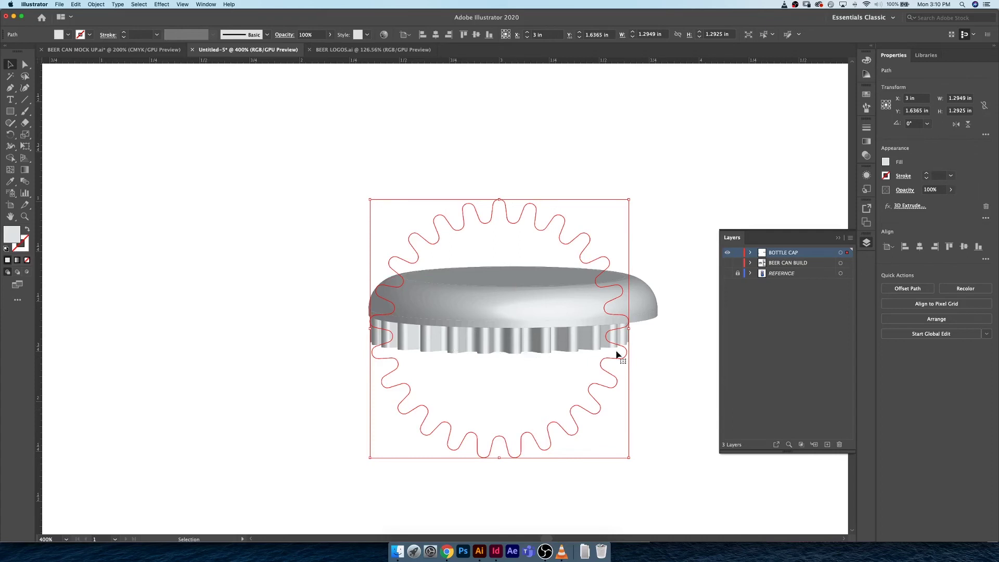
drag(629, 459, 686, 495)
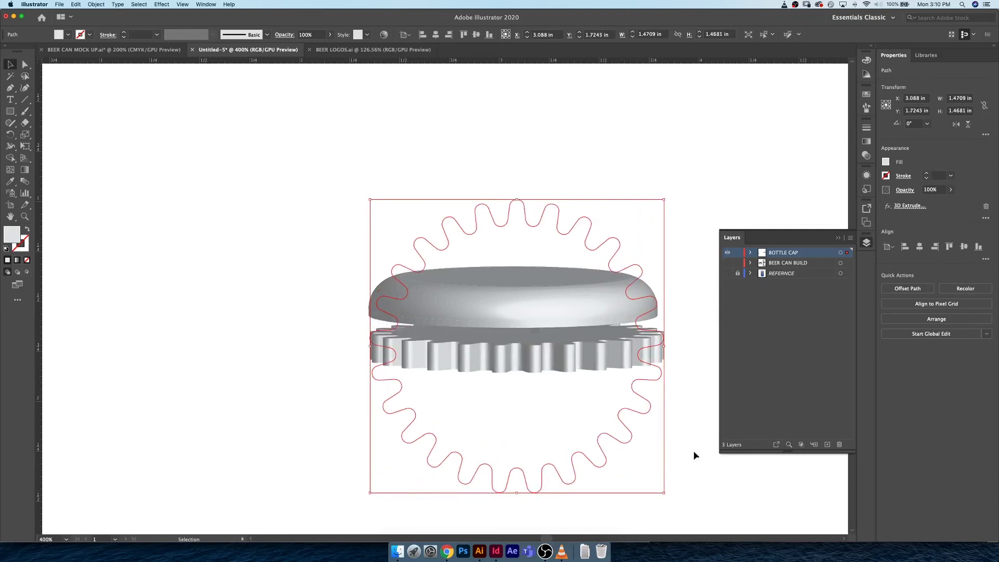
Step: Nudge the ridged rim up and slightly left beneath the dome, and narrow it to about 1.44 in wide
key(Up)
key(Up)
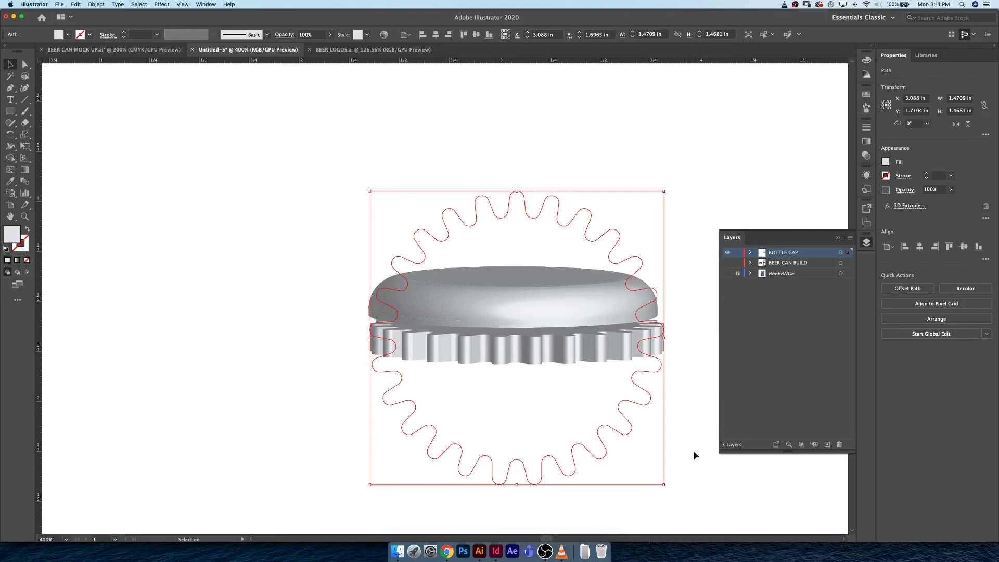
key(Up)
key(Up)
key(Up)
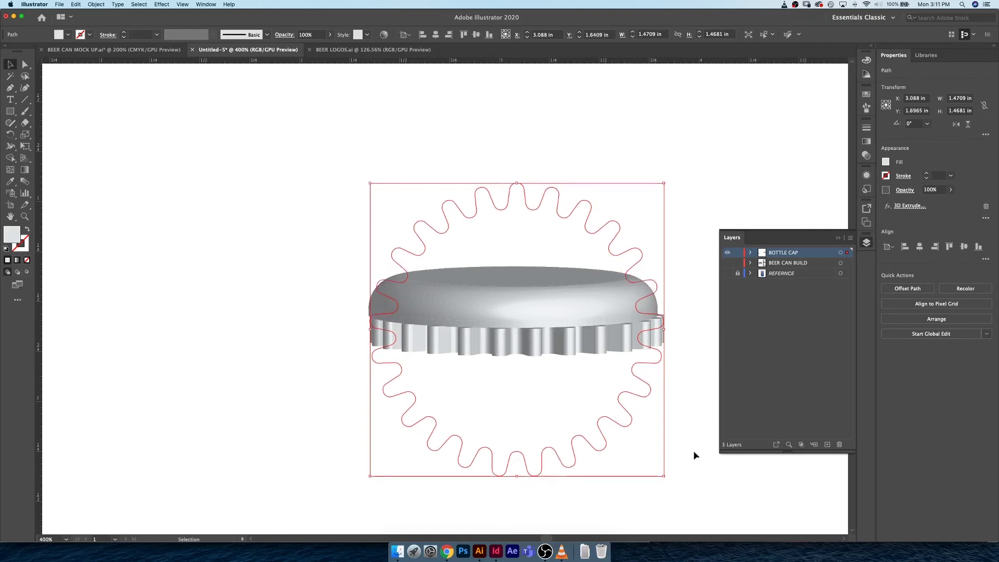
key(Up)
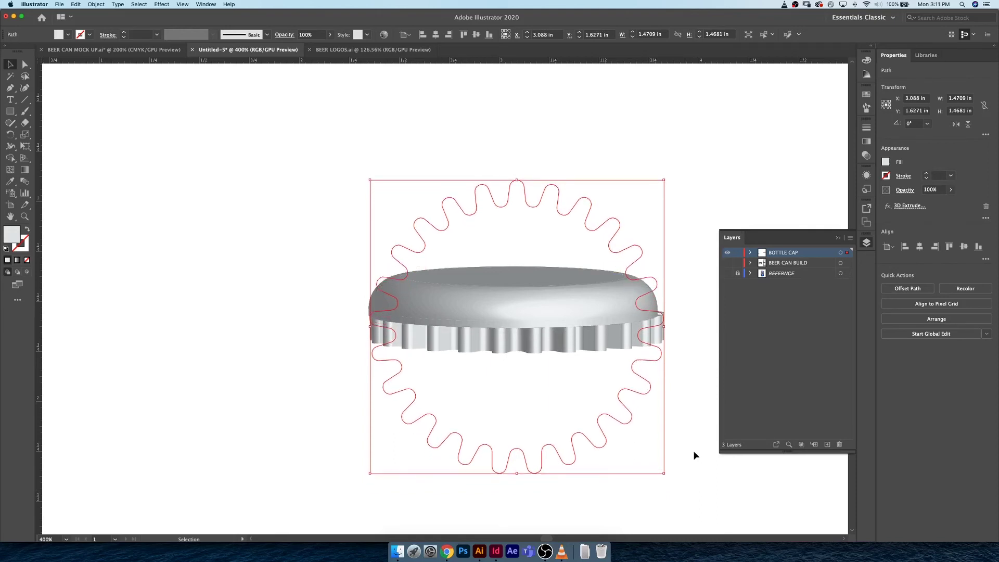
key(Down)
key(Left)
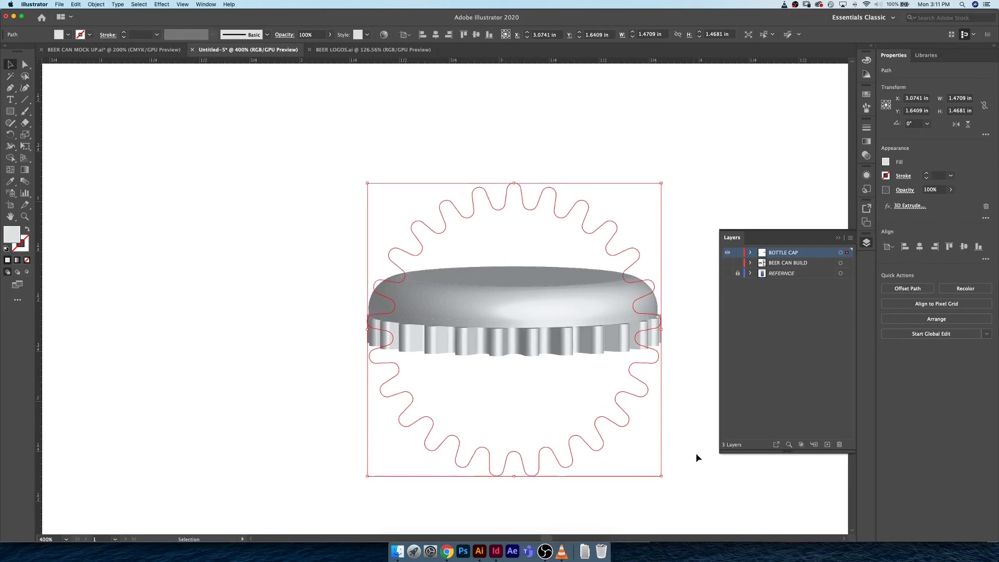
drag(661, 330, 658, 330)
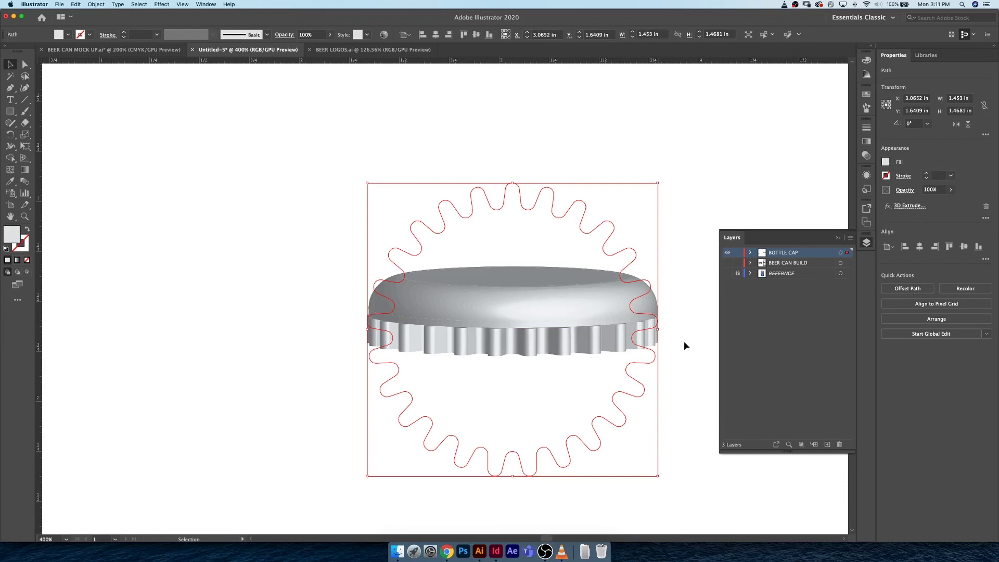
drag(368, 329, 368, 330)
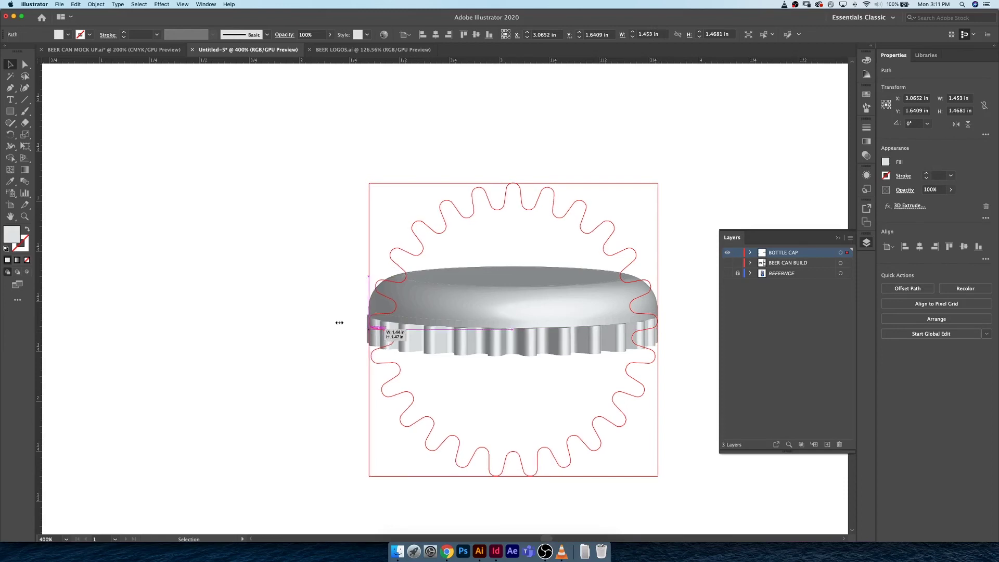
Step: Nudge the dome down over the rim to a Y position of 1.5 in and deselect everything
click(553, 311)
key(Down)
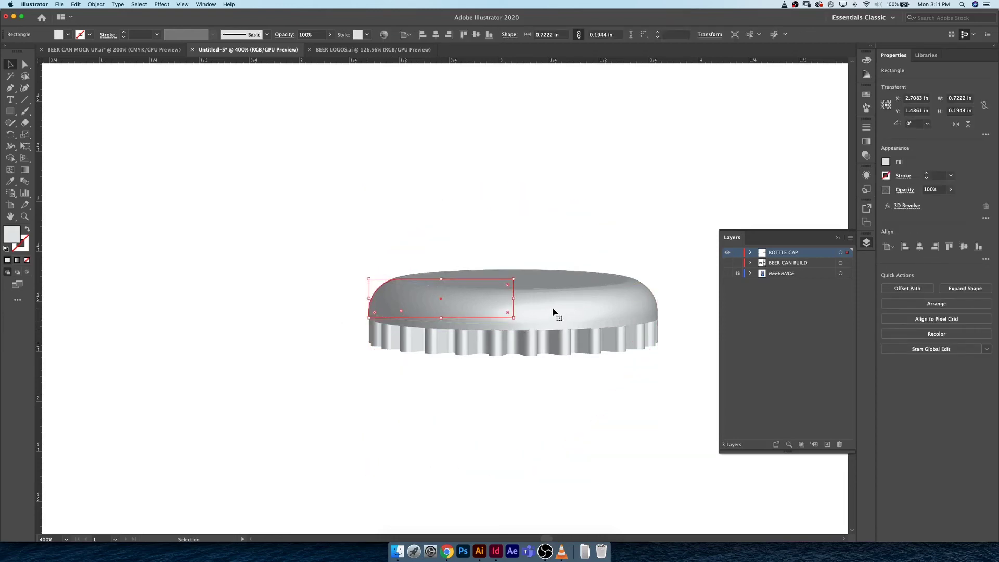
key(Down)
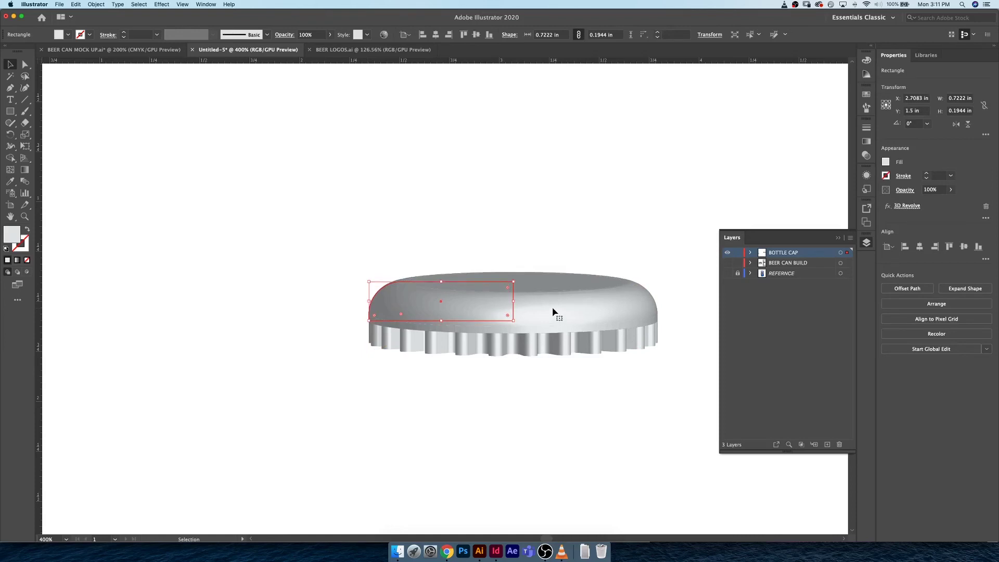
click(546, 192)
click(290, 233)
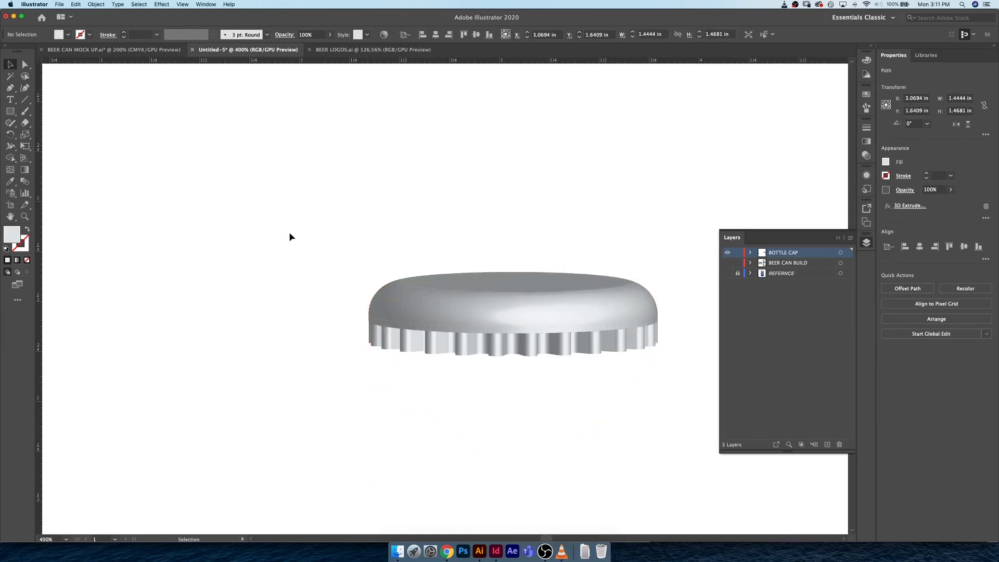
key(super+minus)
key(super+minus)
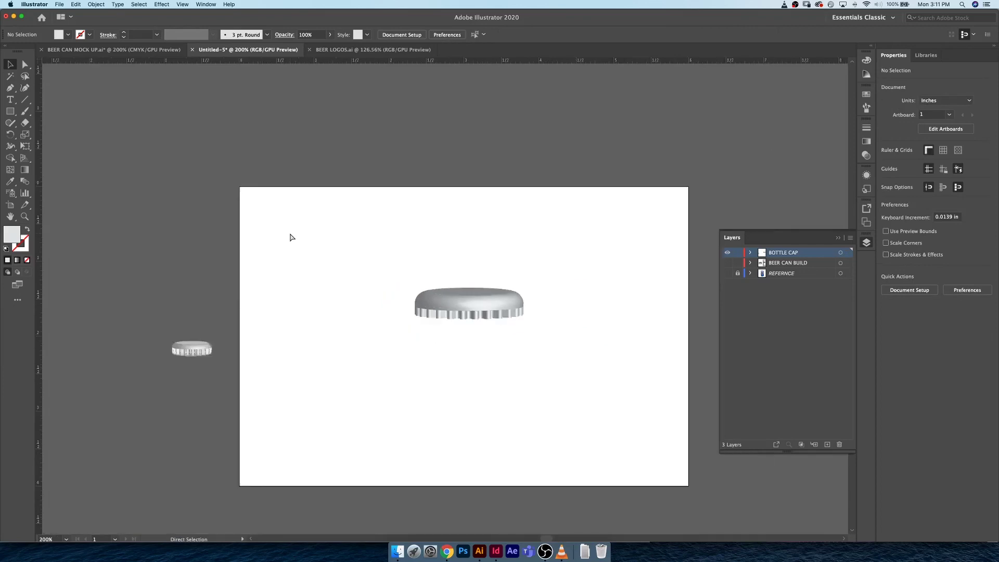
Step: Edit the dome's 3D Revolve effect and move its light source up to the top centre of the shading sphere
key(super+equal)
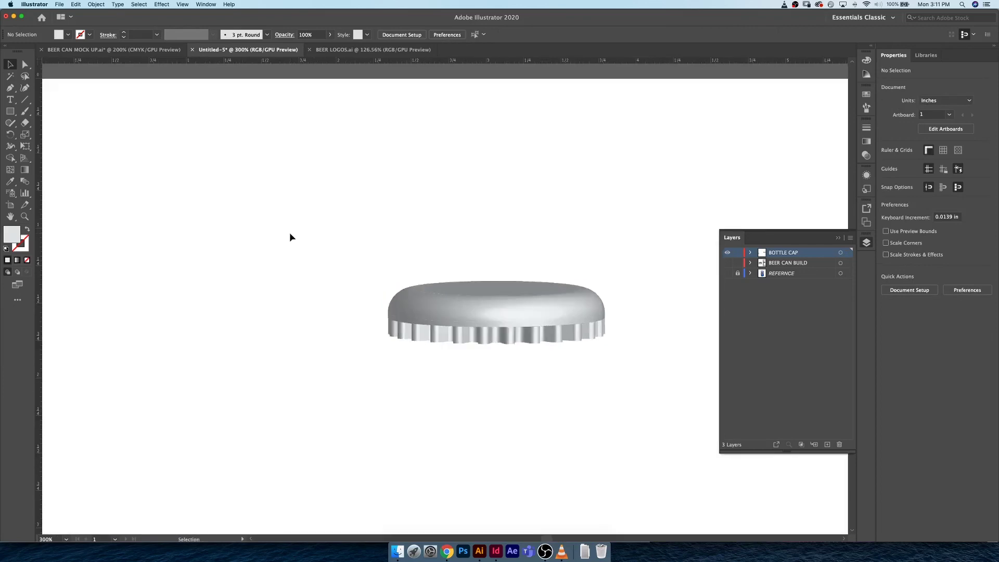
click(512, 306)
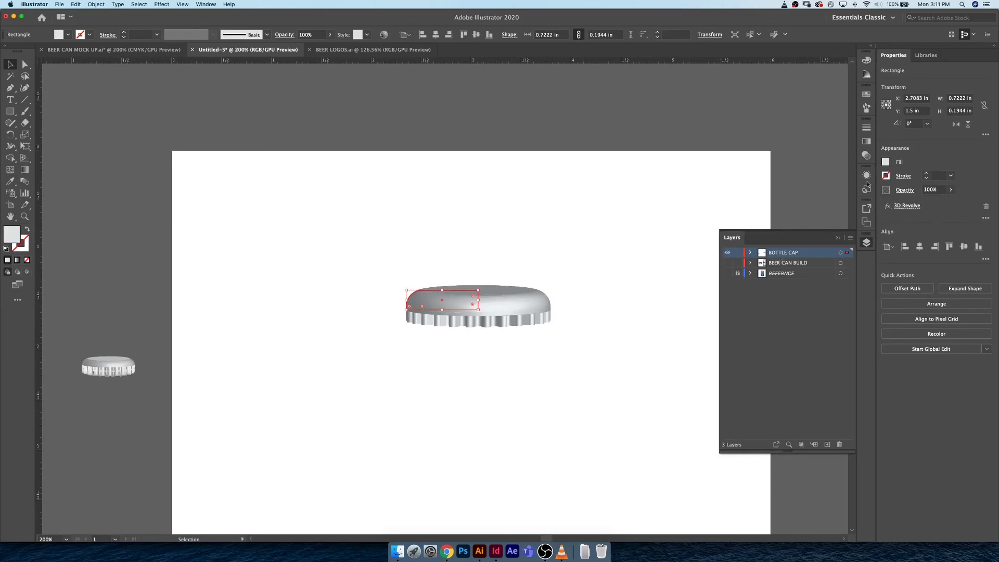
click(866, 174)
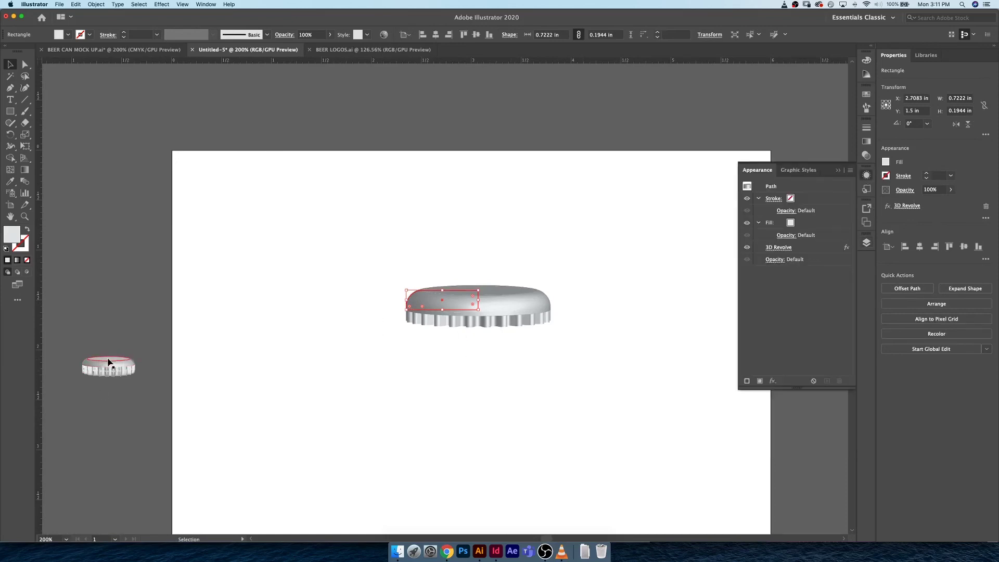
click(785, 248)
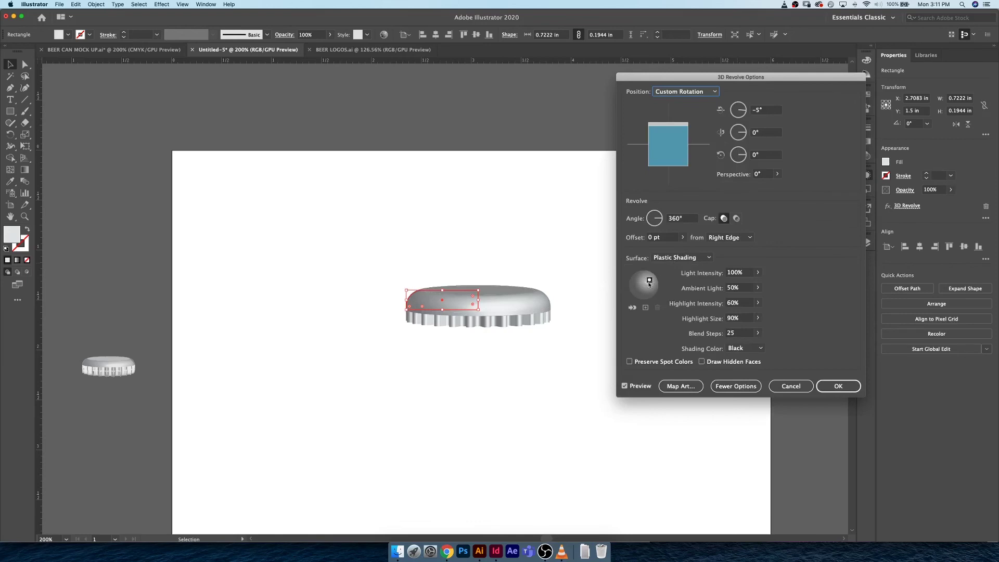
drag(649, 280, 646, 275)
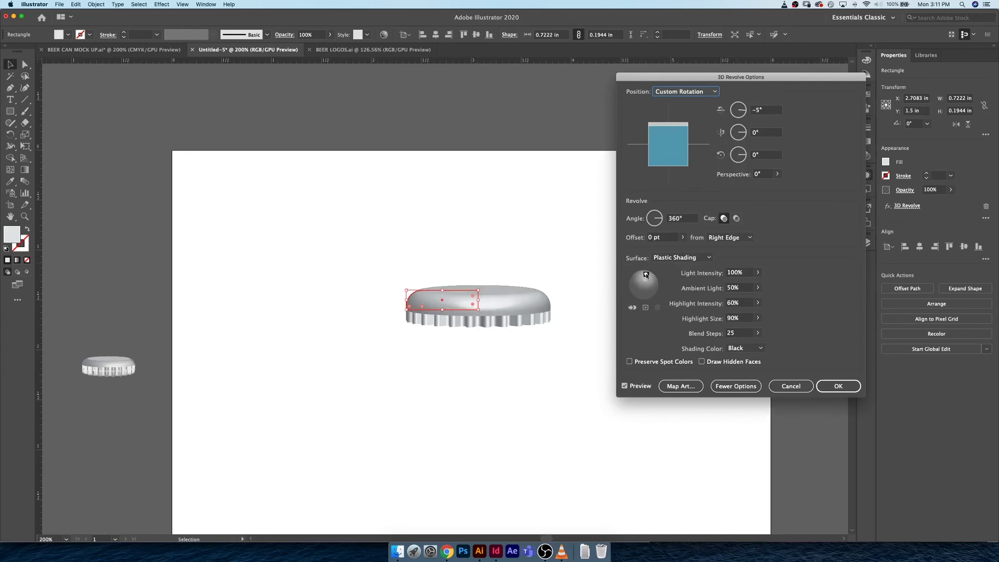
drag(646, 275, 646, 276)
Step: Open art mapping for the revolved dome and go through its surfaces to the flat circular top, surface 4 of 4
click(681, 387)
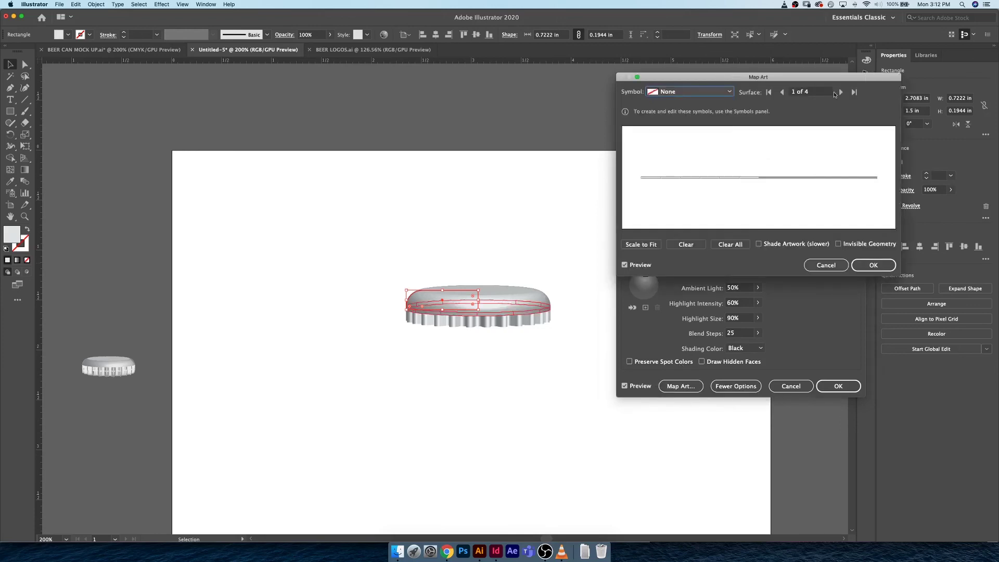
click(841, 92)
click(840, 92)
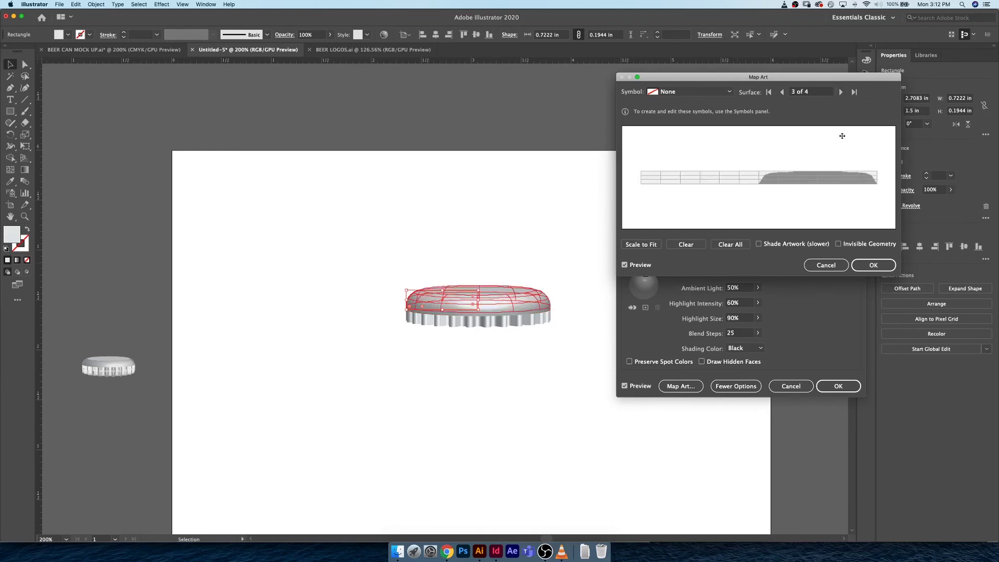
click(841, 92)
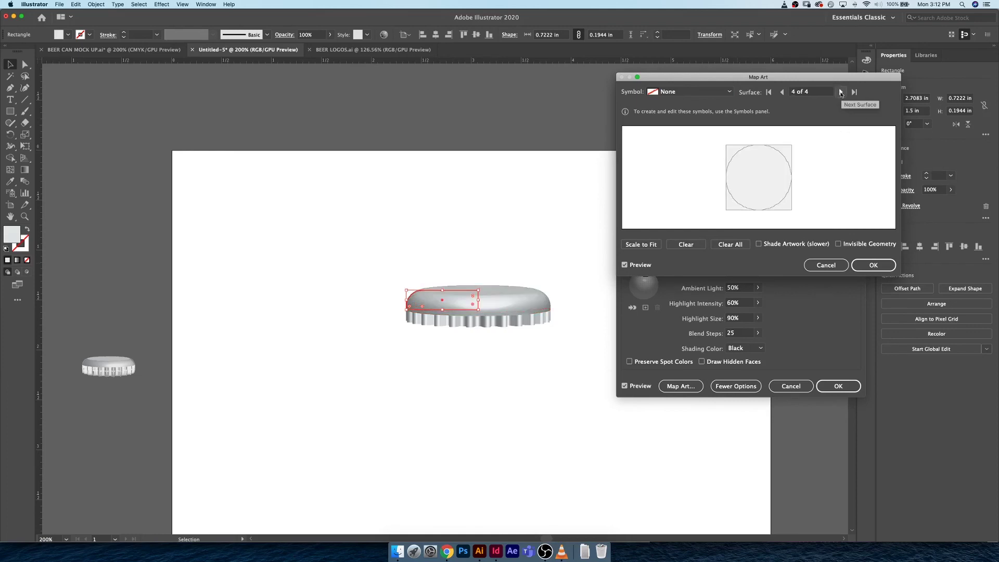
Step: Try the BEER LOGO symbol on the dome's side, surface 3 of 4, clear it and return to surface 4
click(784, 92)
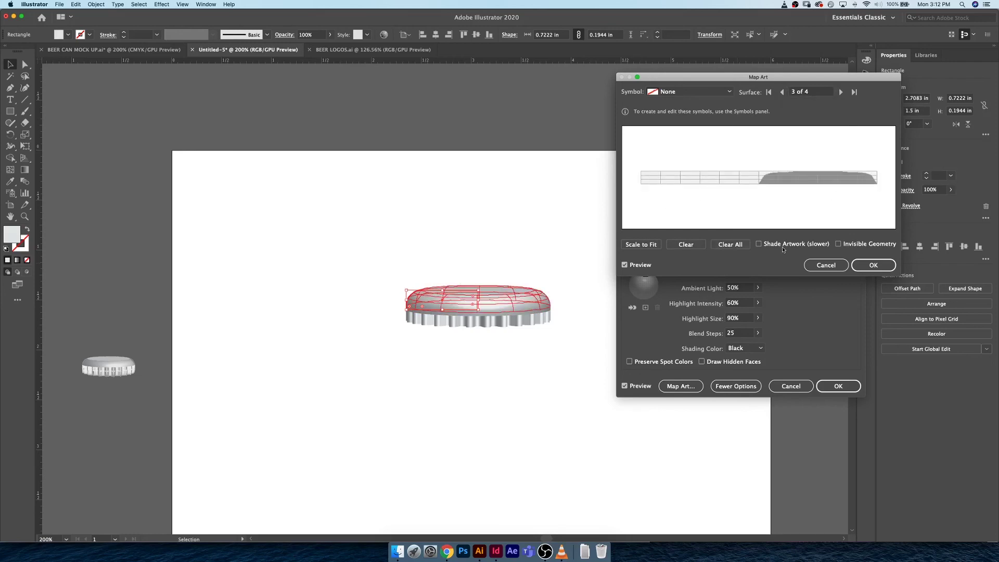
click(689, 92)
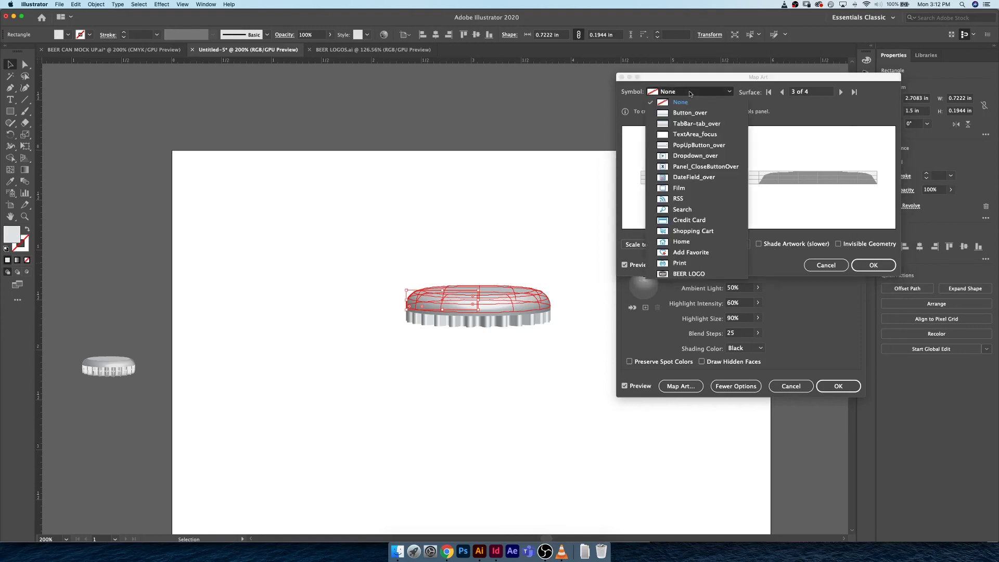
click(697, 274)
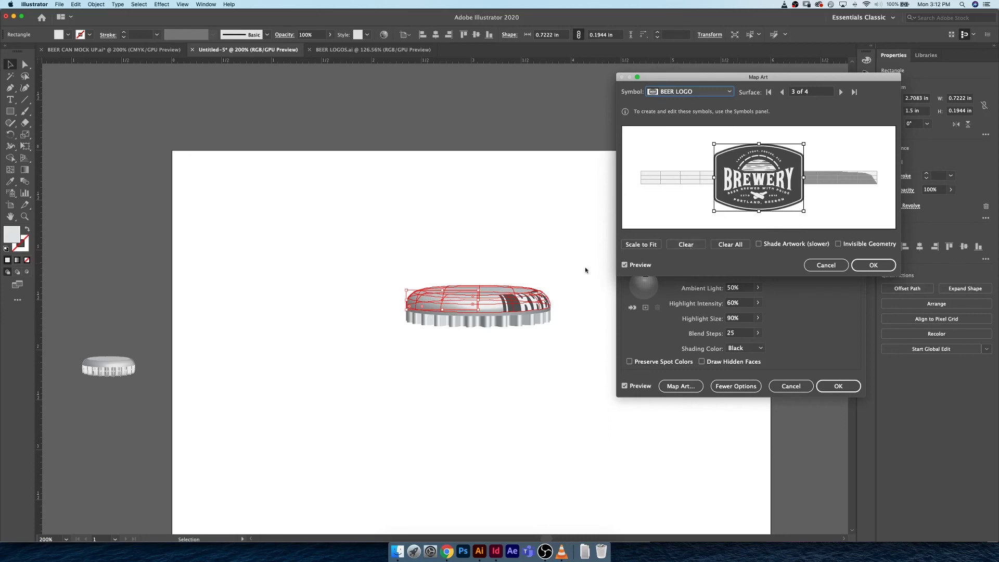
click(696, 245)
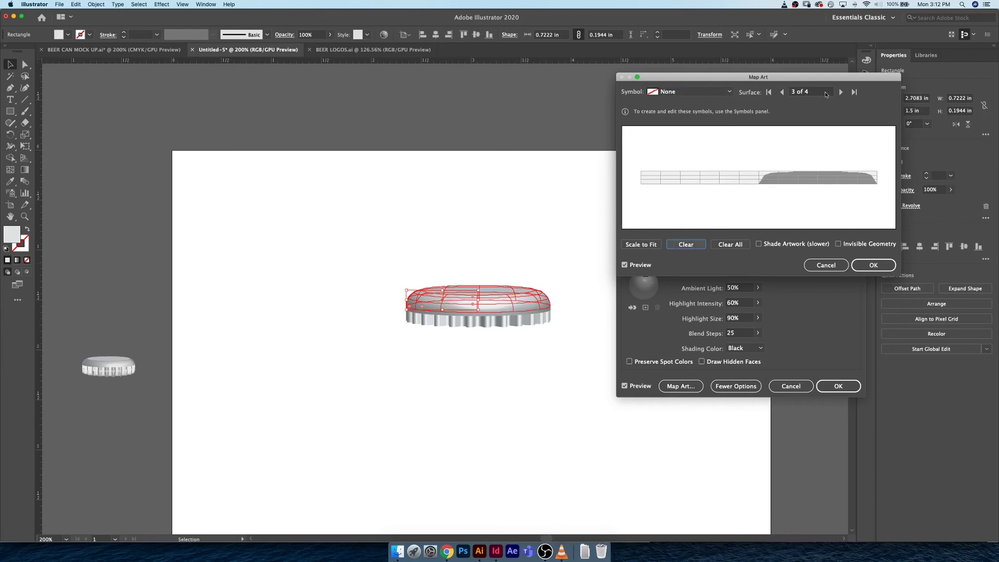
click(841, 92)
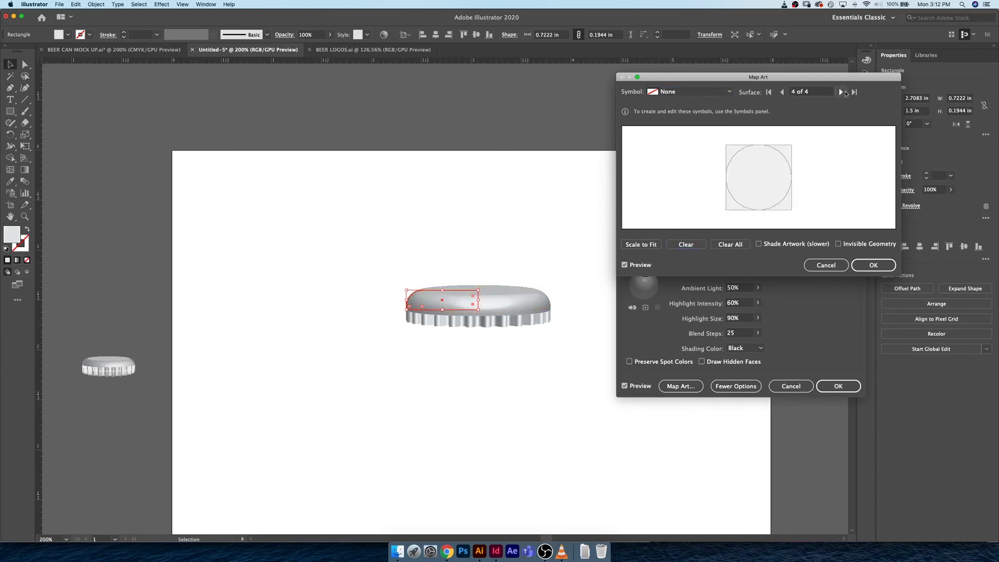
Step: Map the BEER LOGO symbol onto the dome's circular top, scaled down and centred within the circle, and apply the revolve settings
click(694, 95)
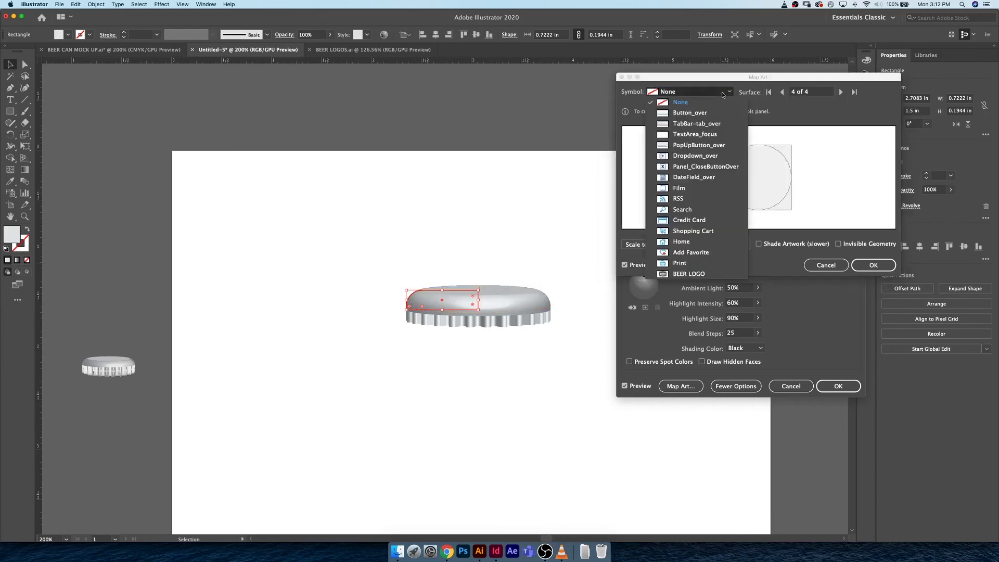
click(681, 274)
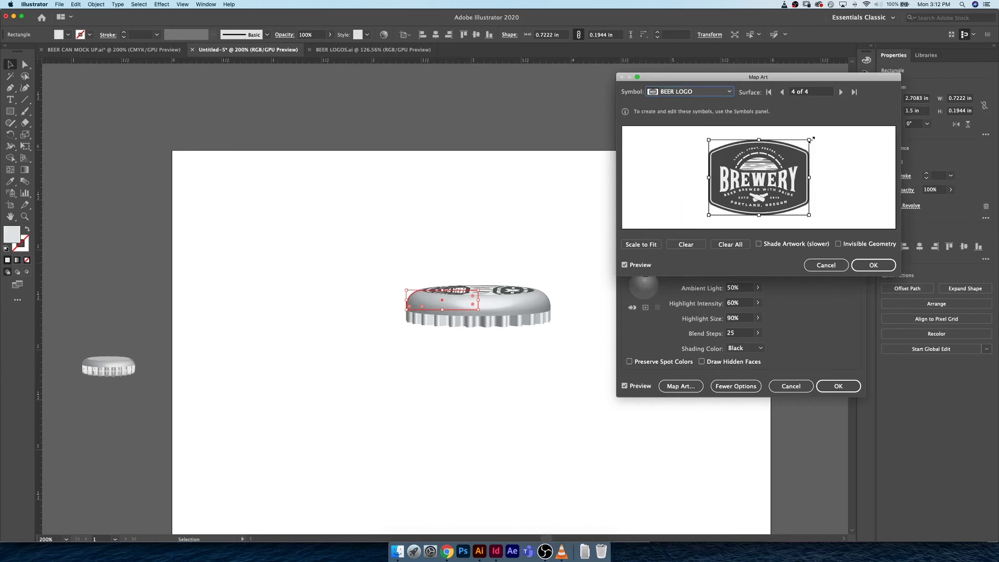
drag(811, 139, 779, 171)
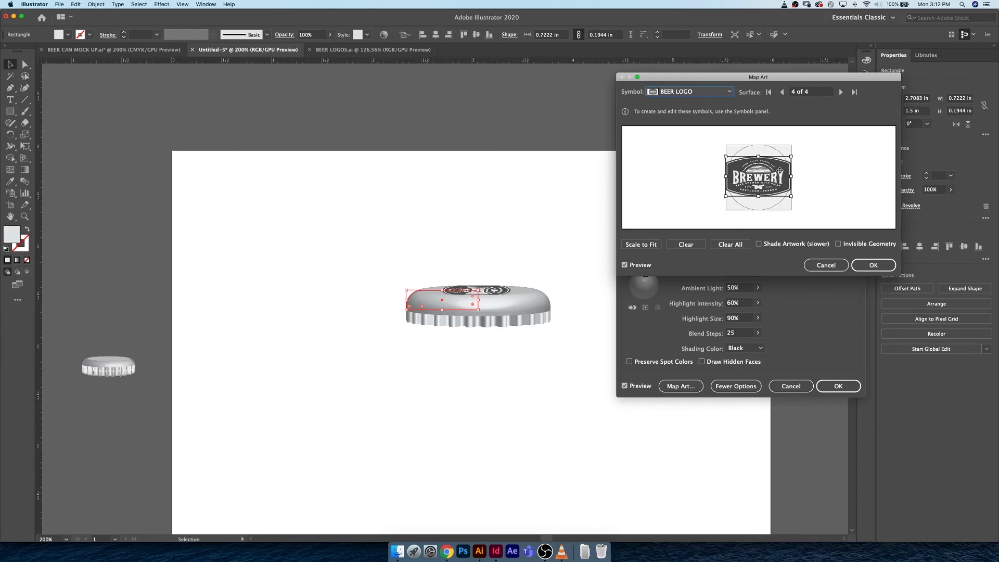
drag(780, 171, 781, 171)
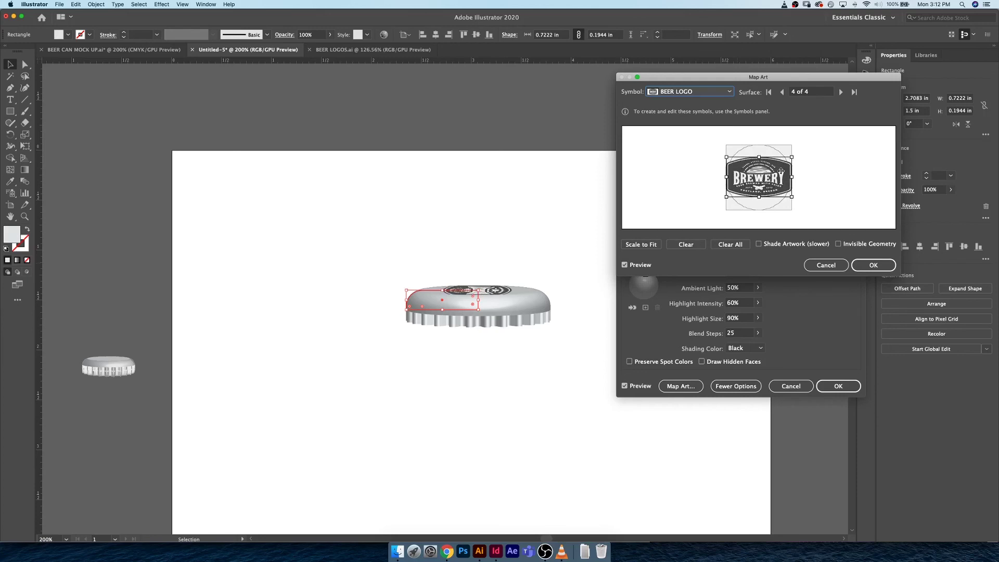
click(873, 265)
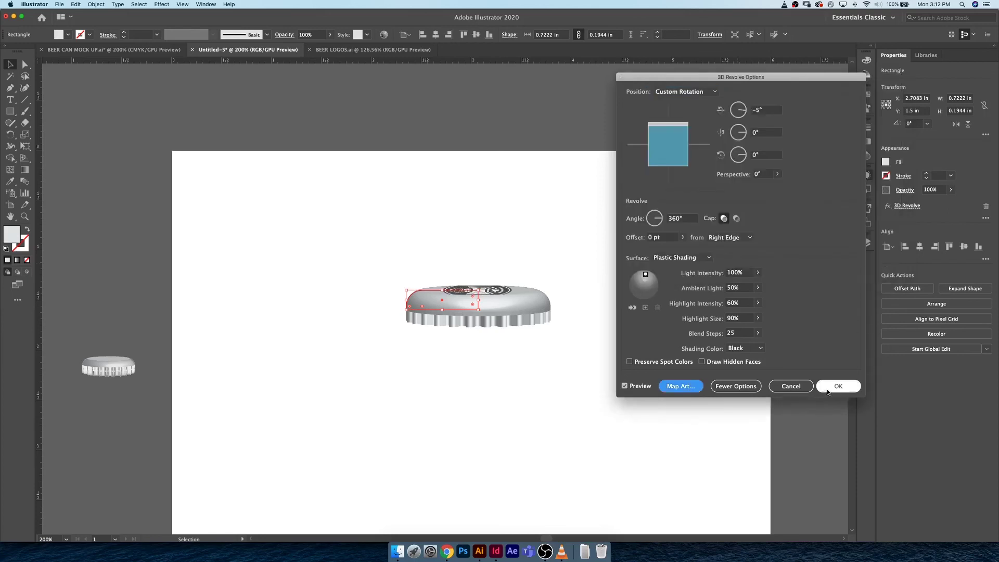
click(834, 386)
click(628, 215)
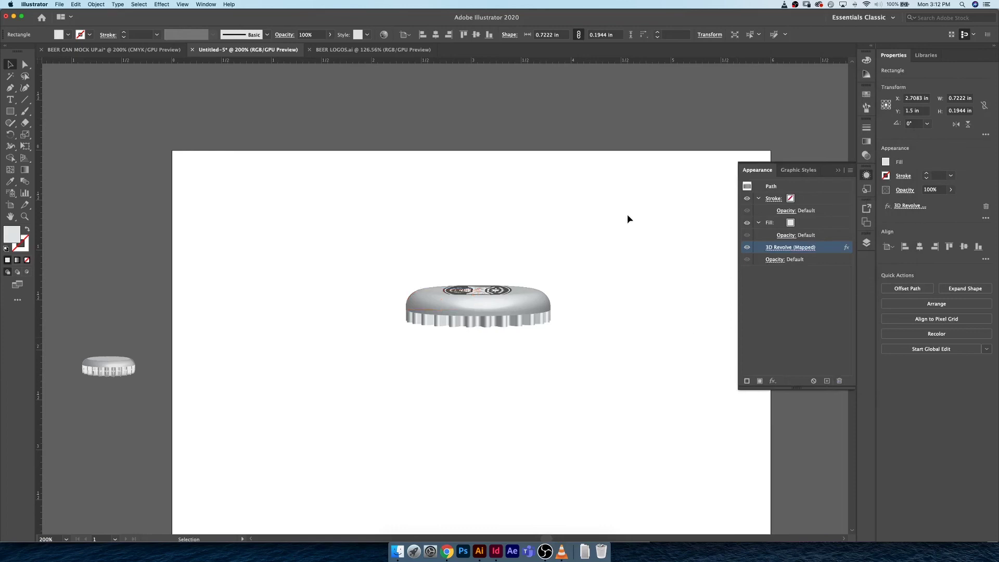
key(super+minus)
key(super+minus)
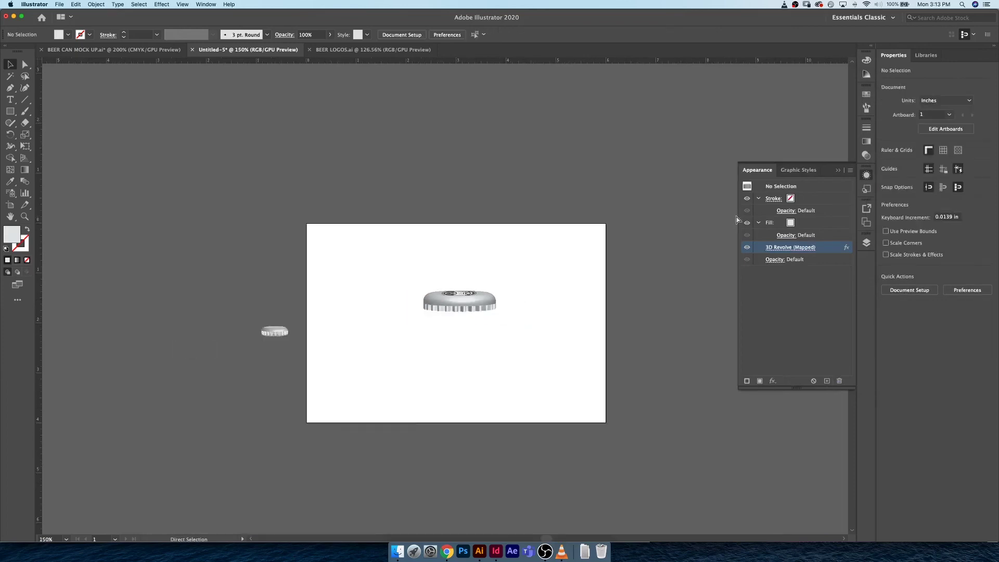
key(super+minus)
key(super+equal)
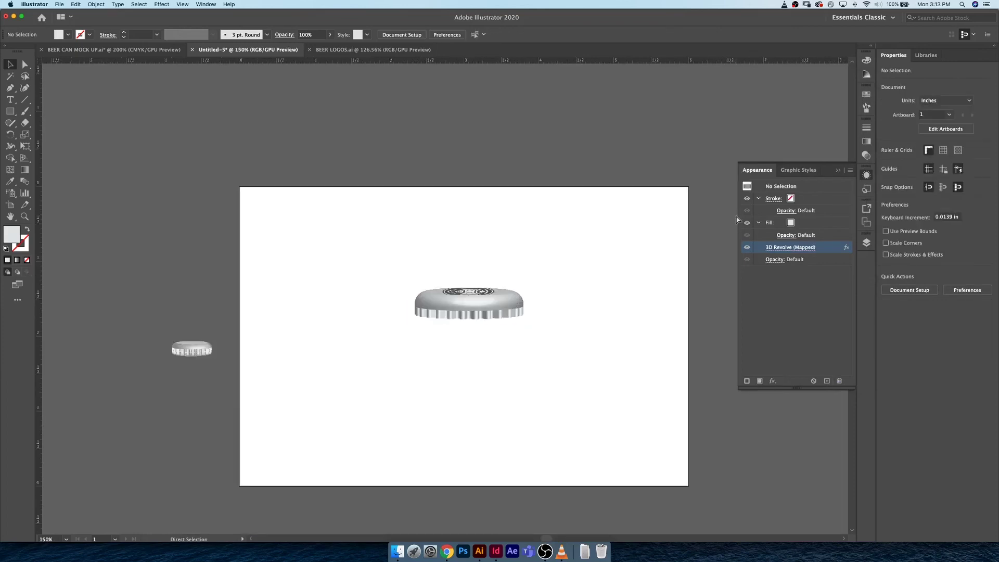
key(super+equal)
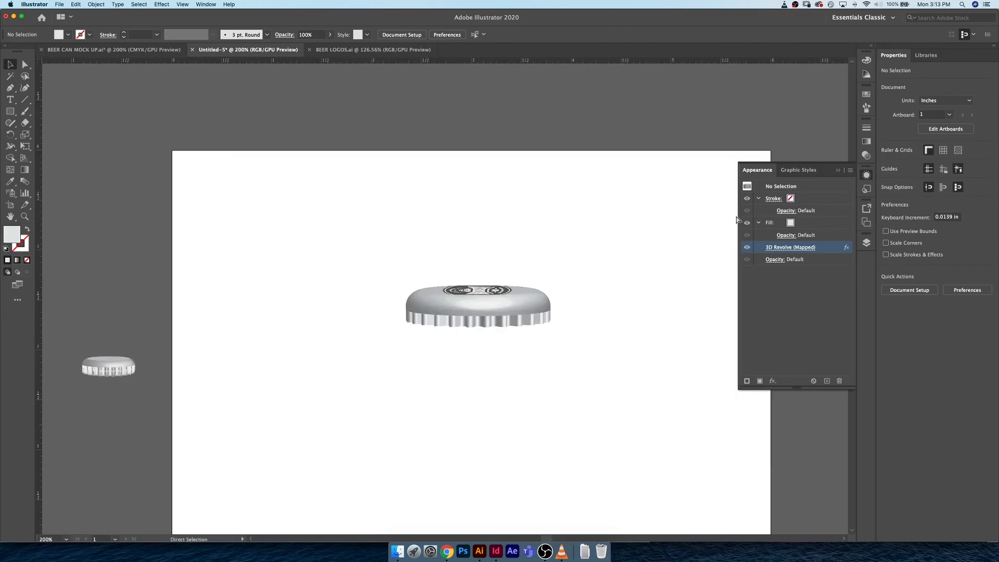
key(super+minus)
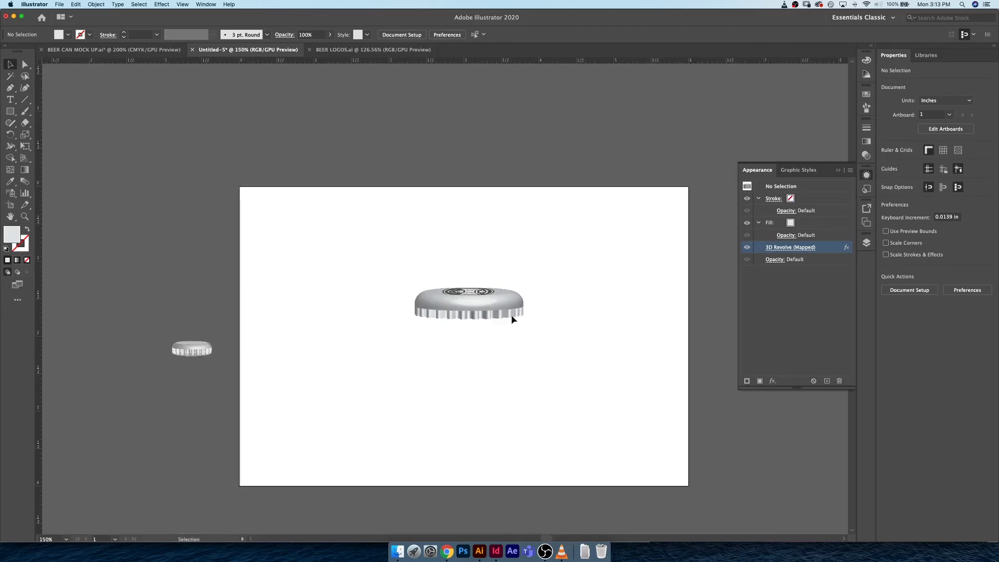
Step: Nudge the revolved dome up on the ridged rim to a Y position of 1.4861 in
click(473, 328)
click(468, 306)
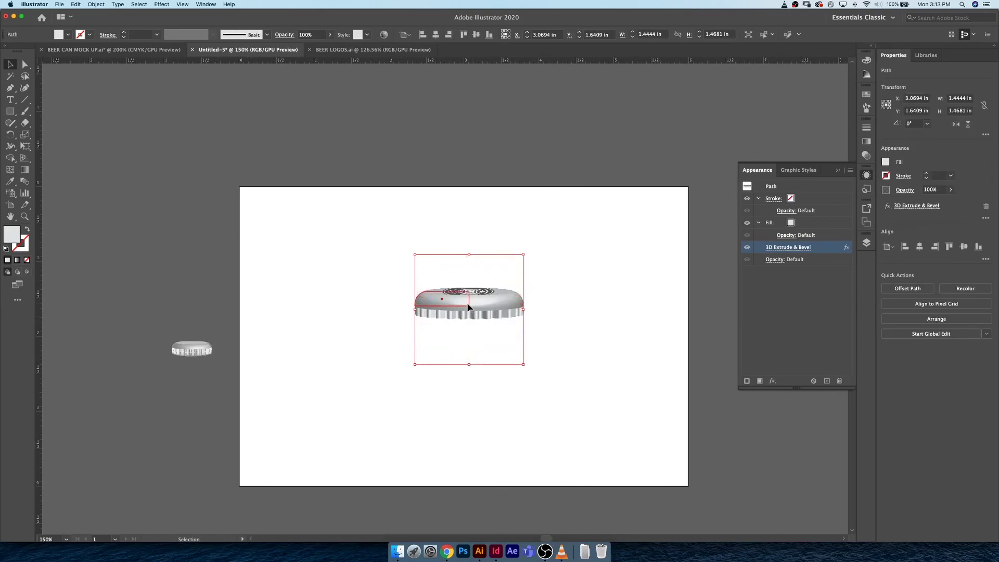
key(Up)
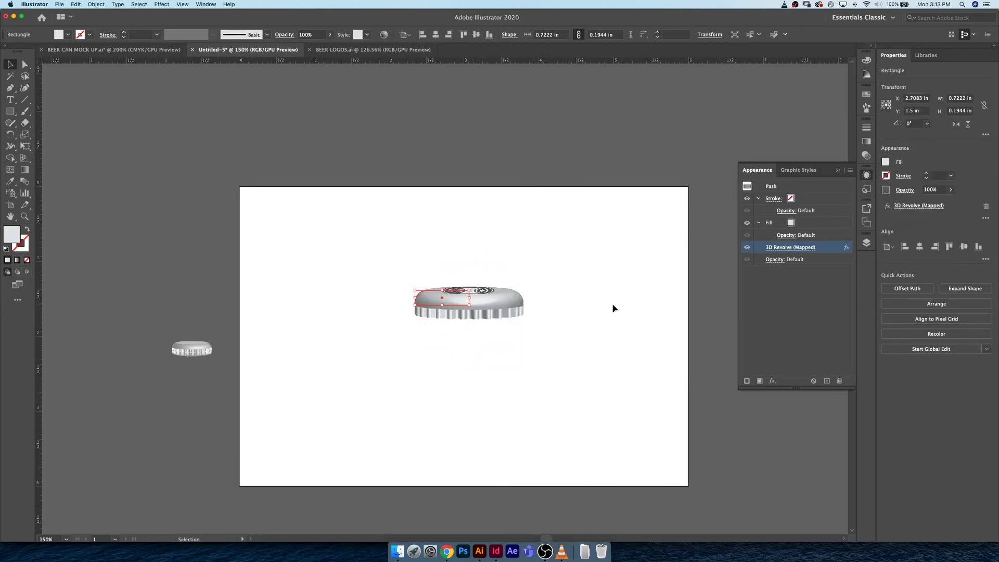
key(Down)
key(Up)
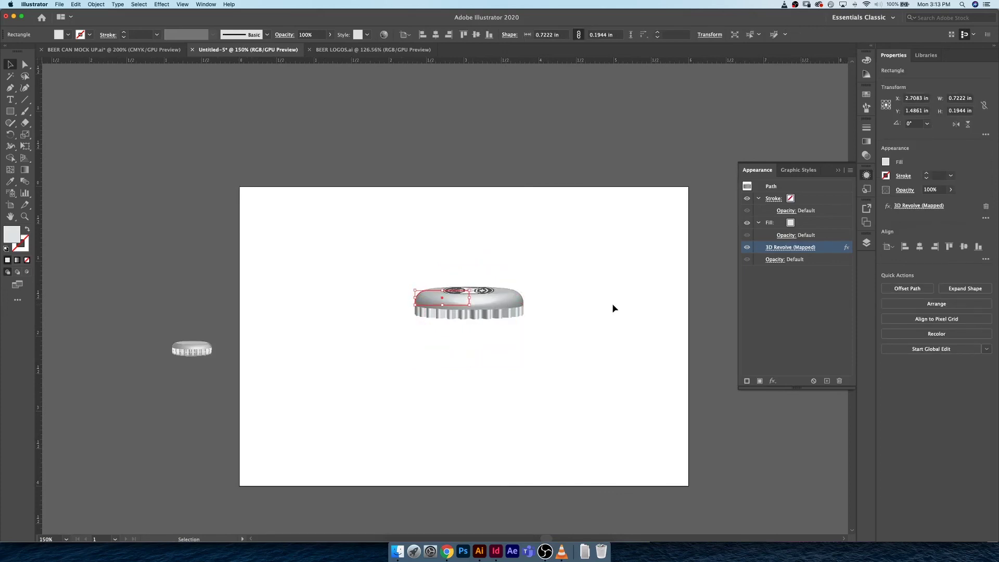